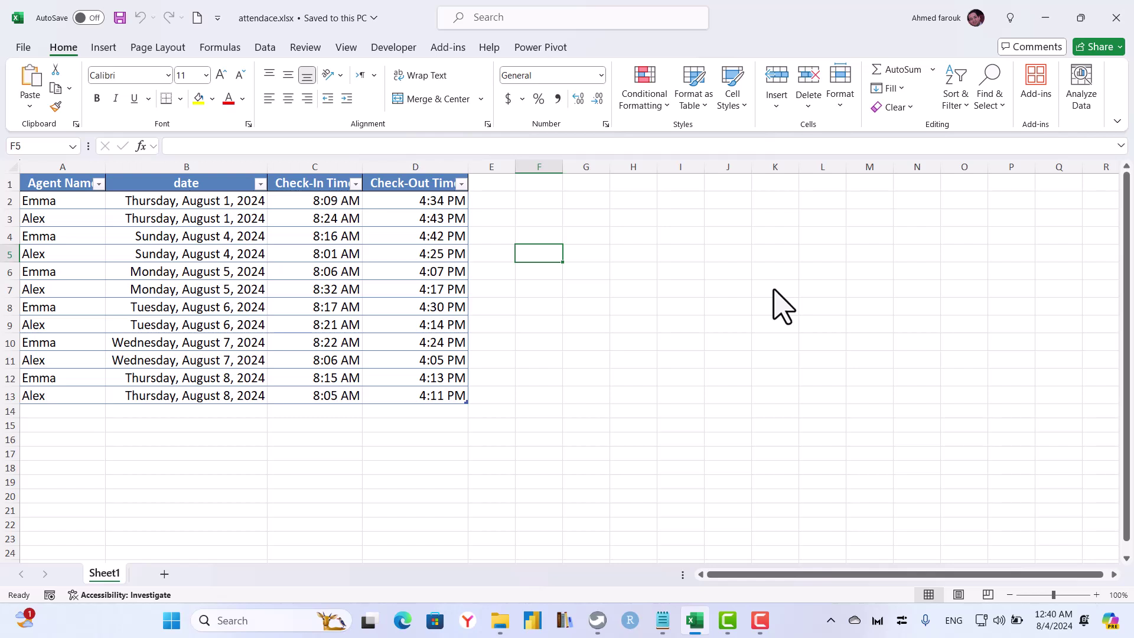
- Add an 'hours' column in E with =[@[Check-Out Time]]-[@[Check-In Time]] filled down
left_click(495, 185)
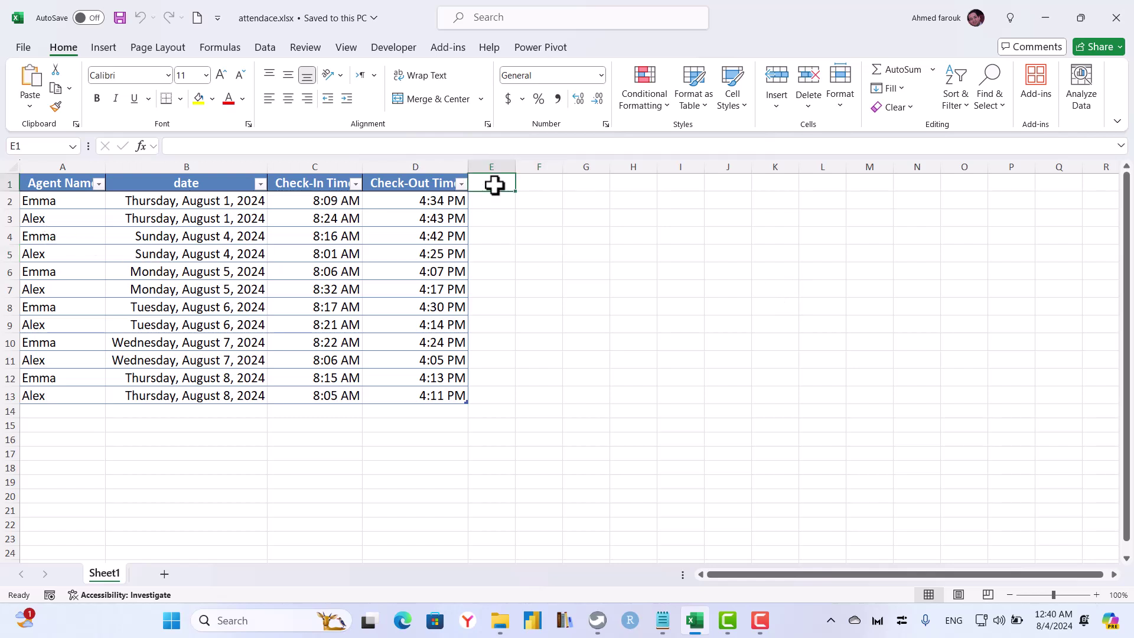
type("hours")
key("Return")
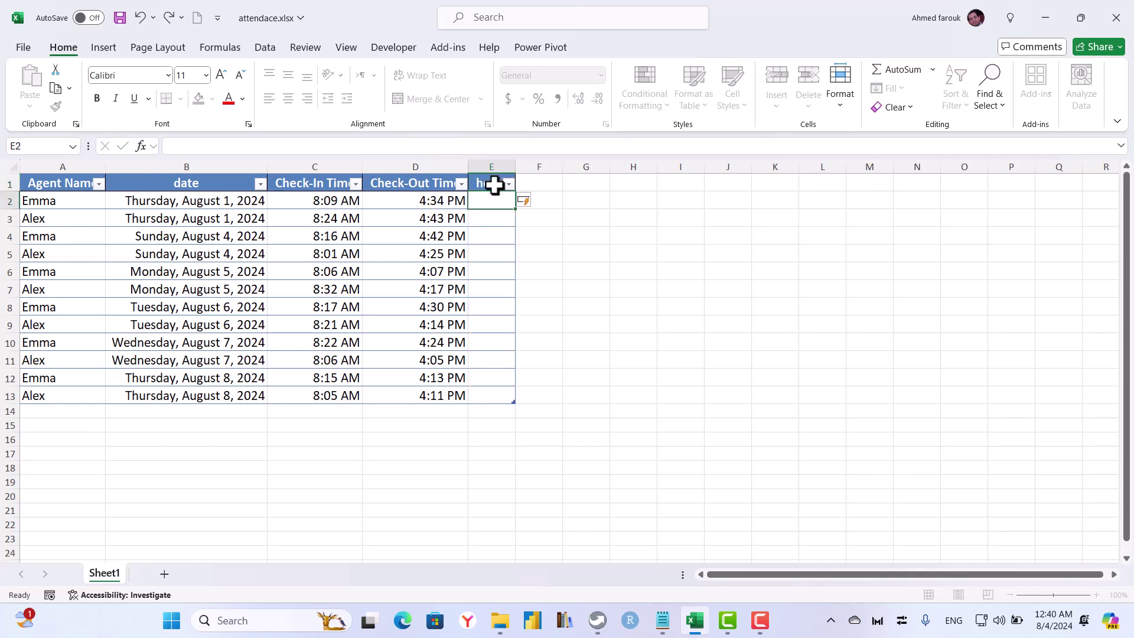
type("=")
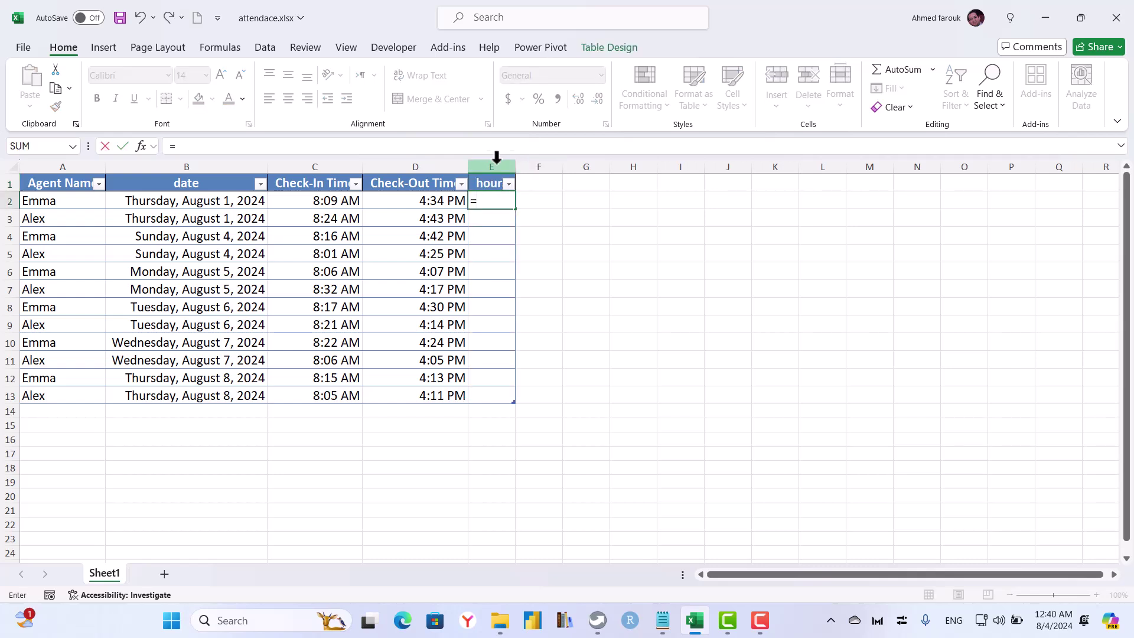
left_click(437, 204)
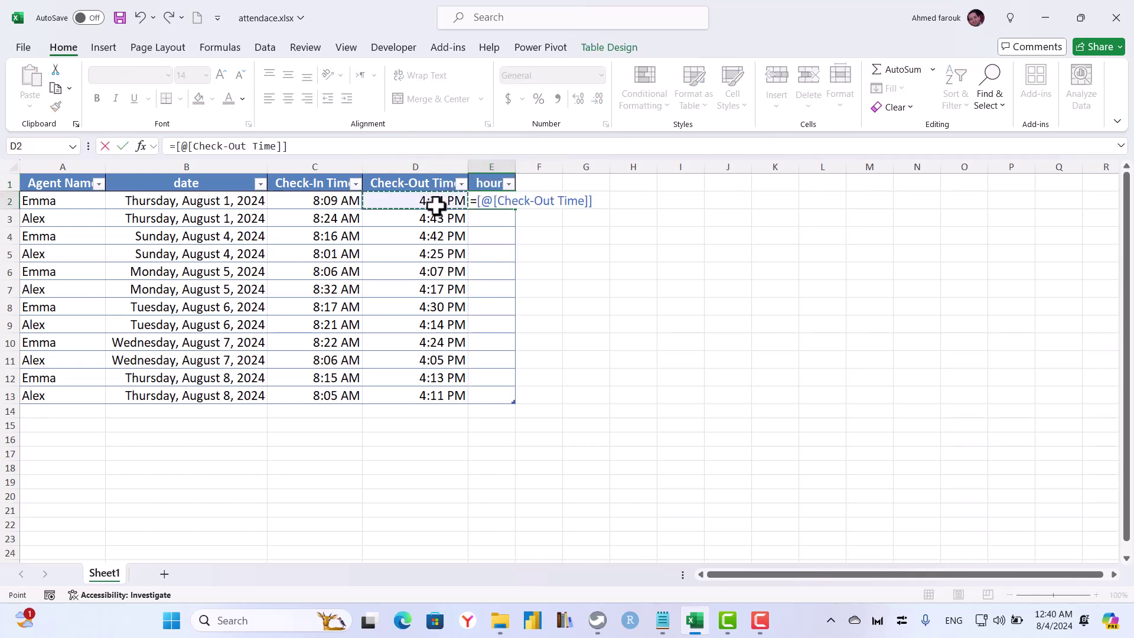
type("-")
left_click(350, 202)
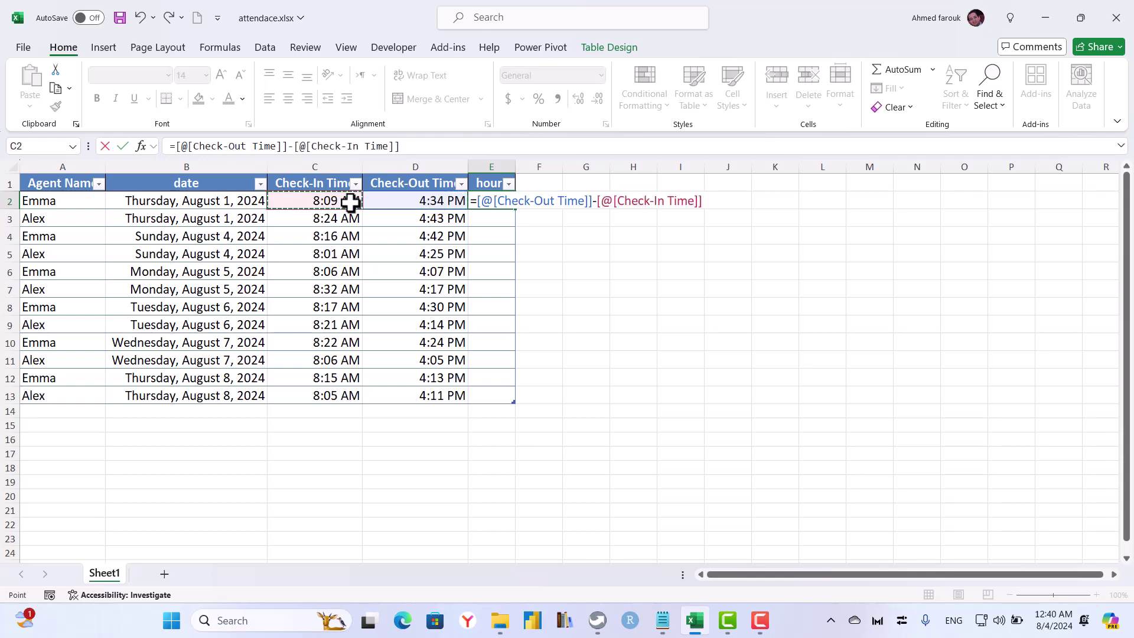
key("Return")
scroll(622, 327, "up", 3)
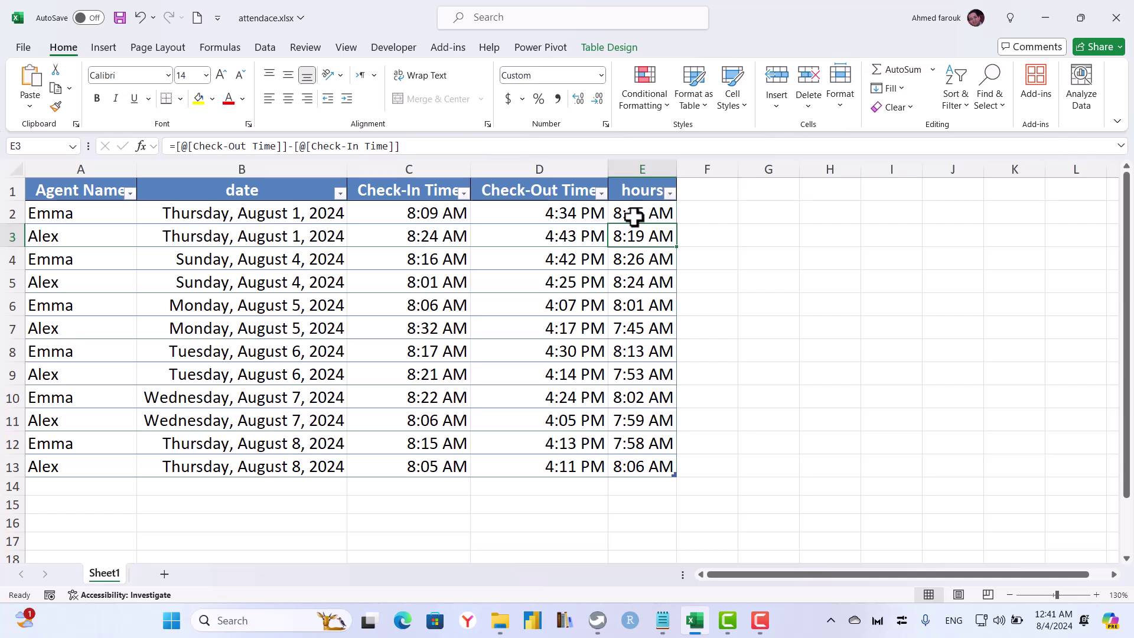
- Enter =SUM(E2:E13) in H7 to total the hours, then inspect E2's formula
left_click(840, 325)
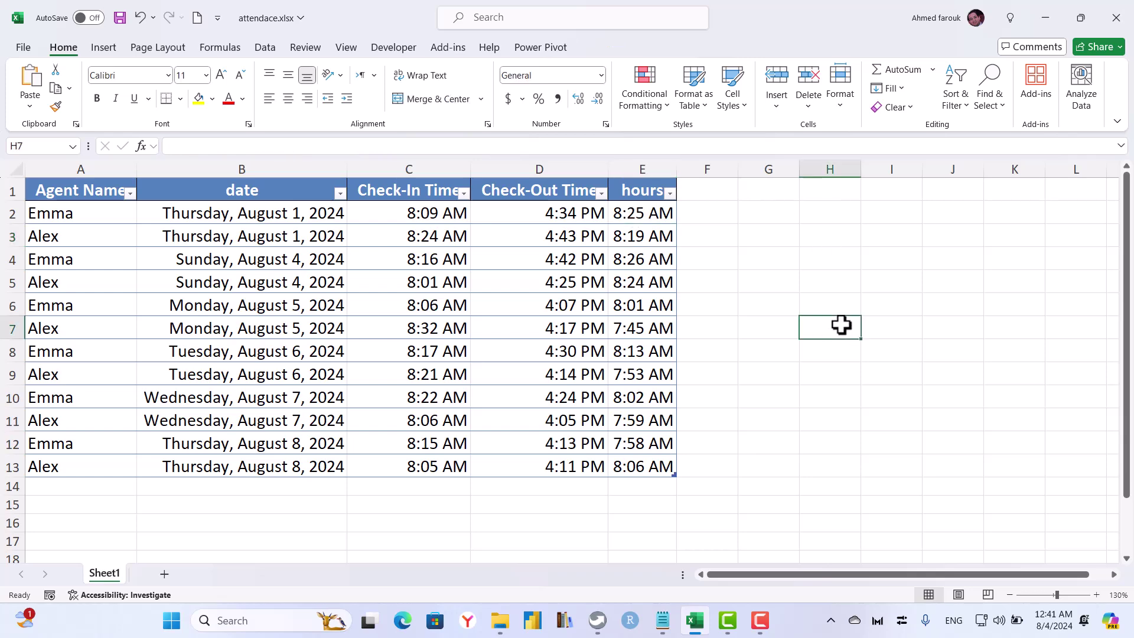
type("=SUM(")
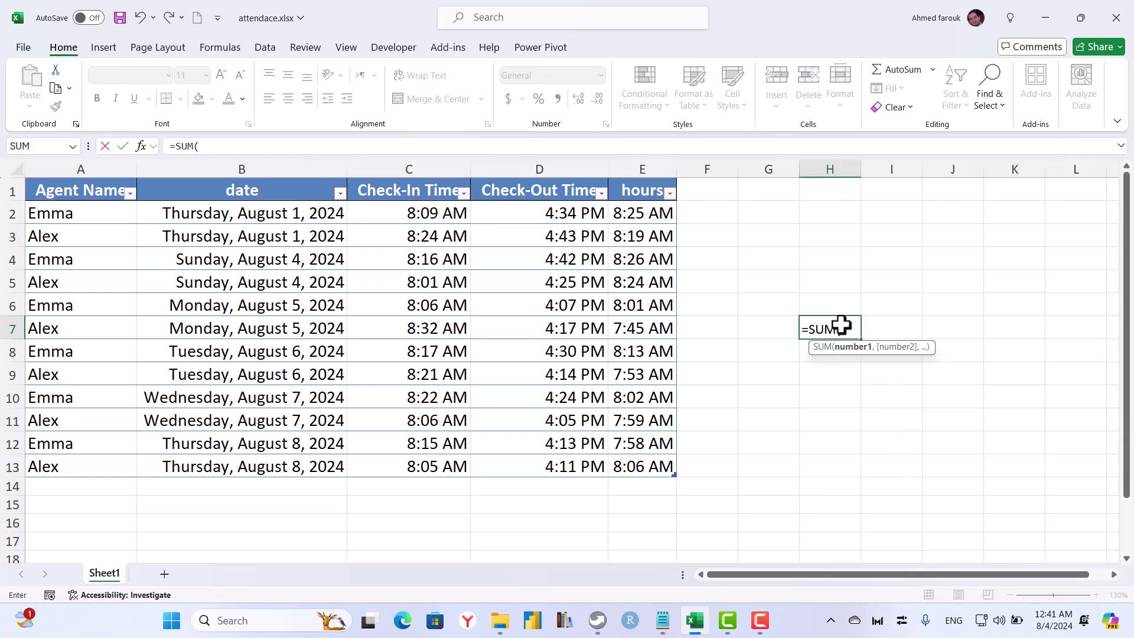
left_click_drag(659, 214, 669, 461)
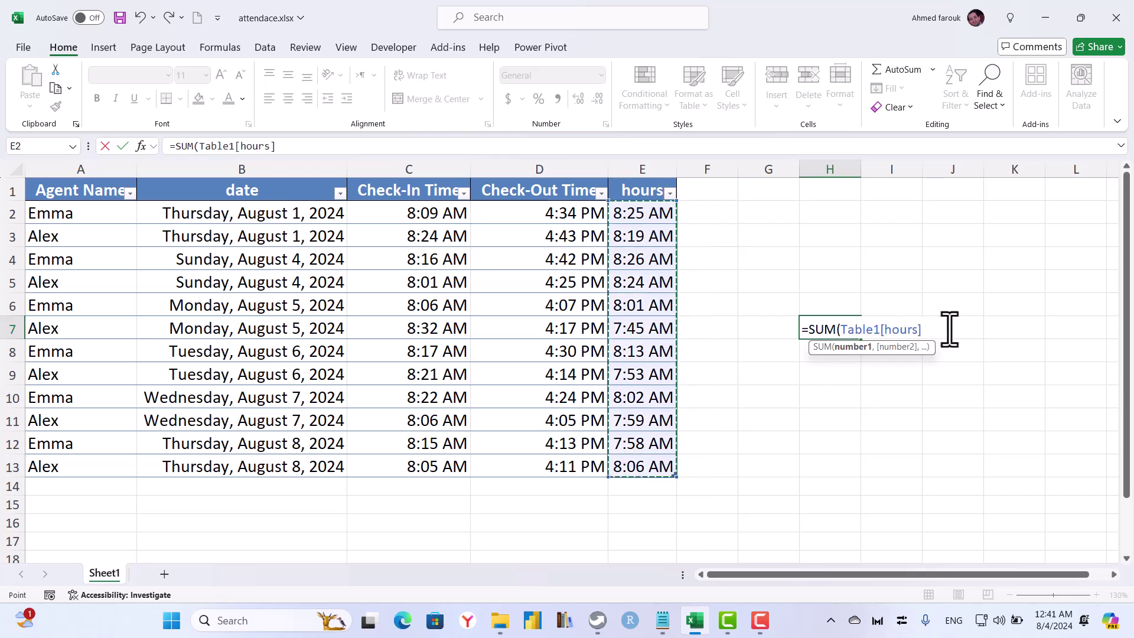
key("Return")
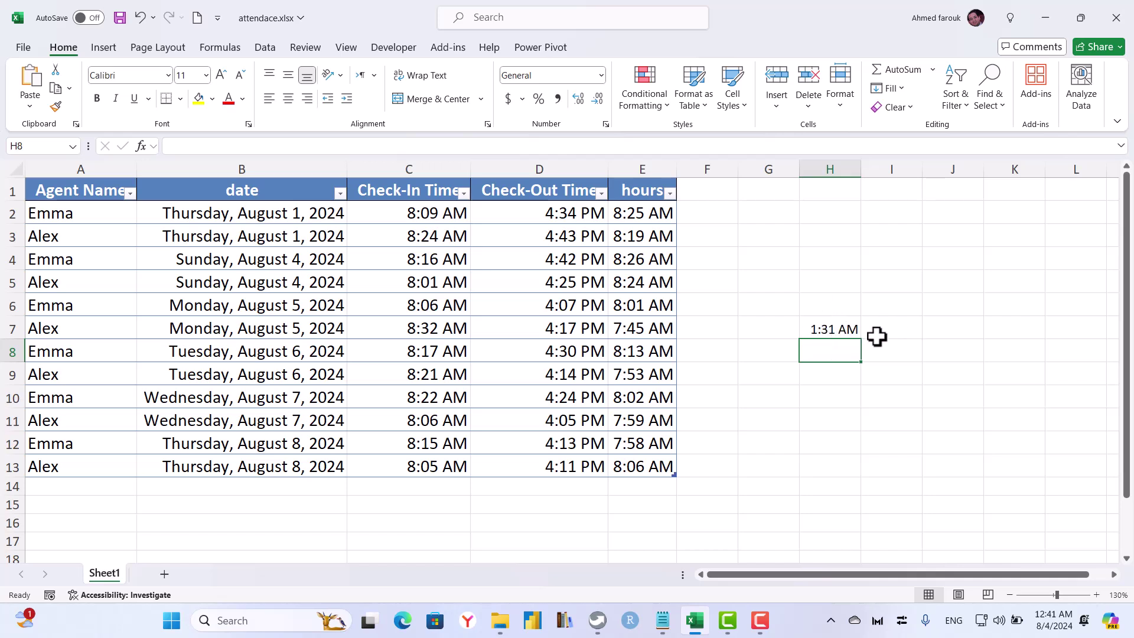
left_click(647, 210)
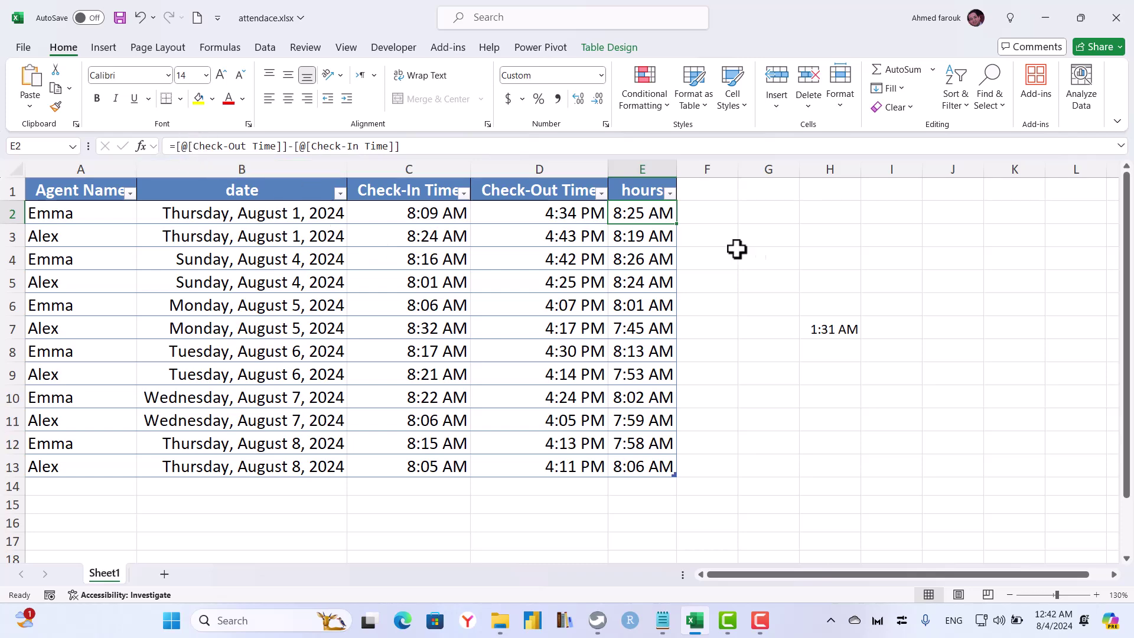
- Change the hours formula to =([@[Check-Out Time]]-[@[Check-In Time]])*24
left_click(183, 147)
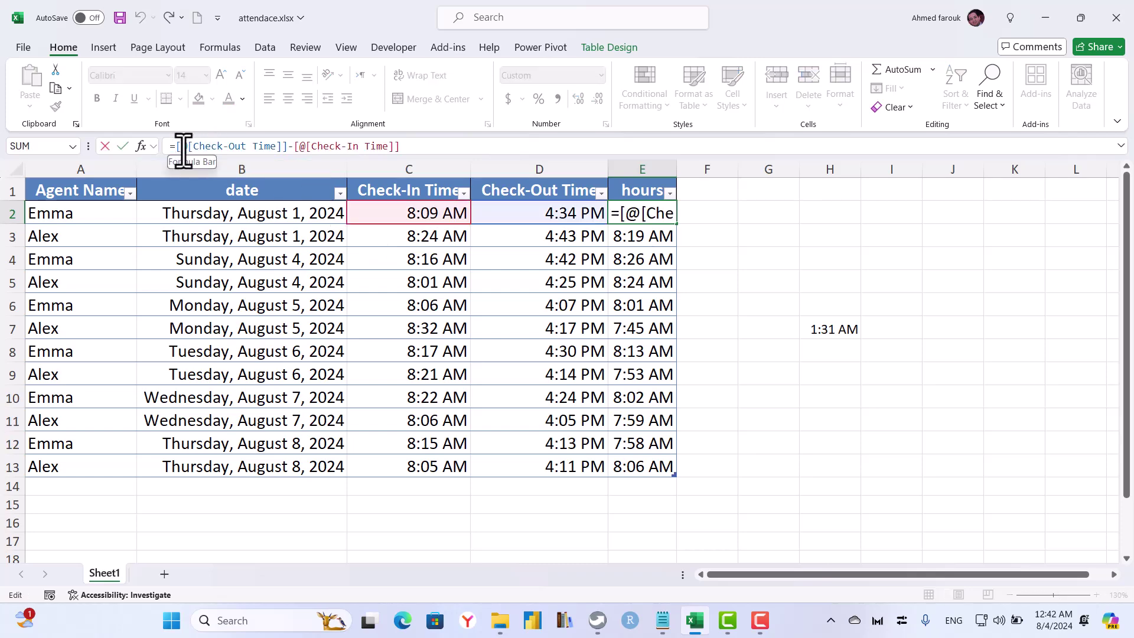
type("(")
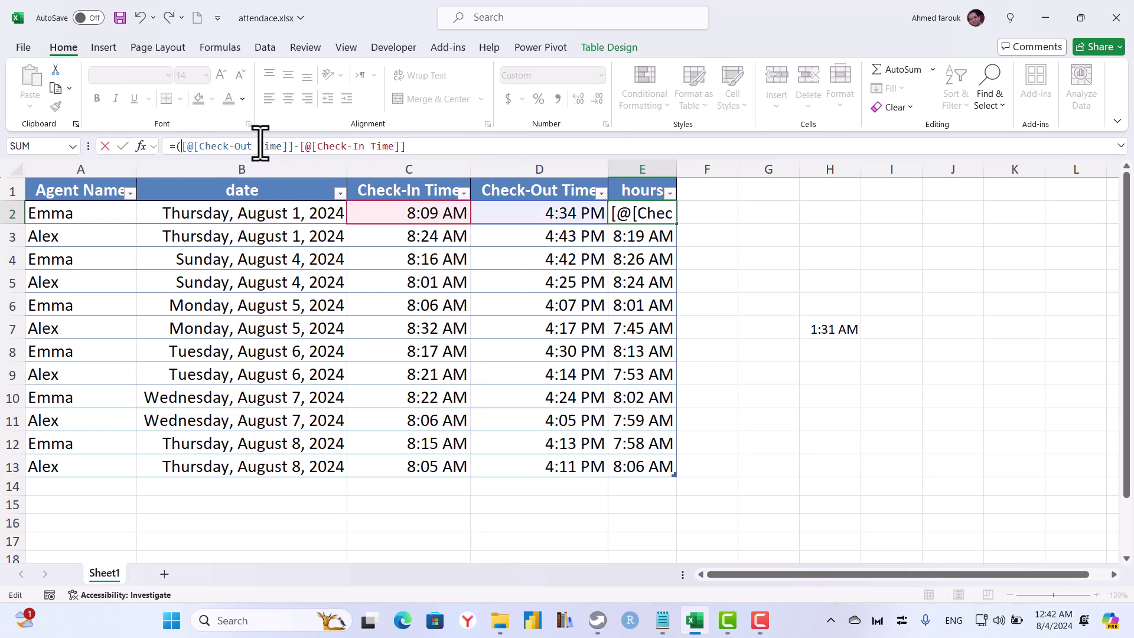
left_click(431, 147)
type(")*24")
key("Return")
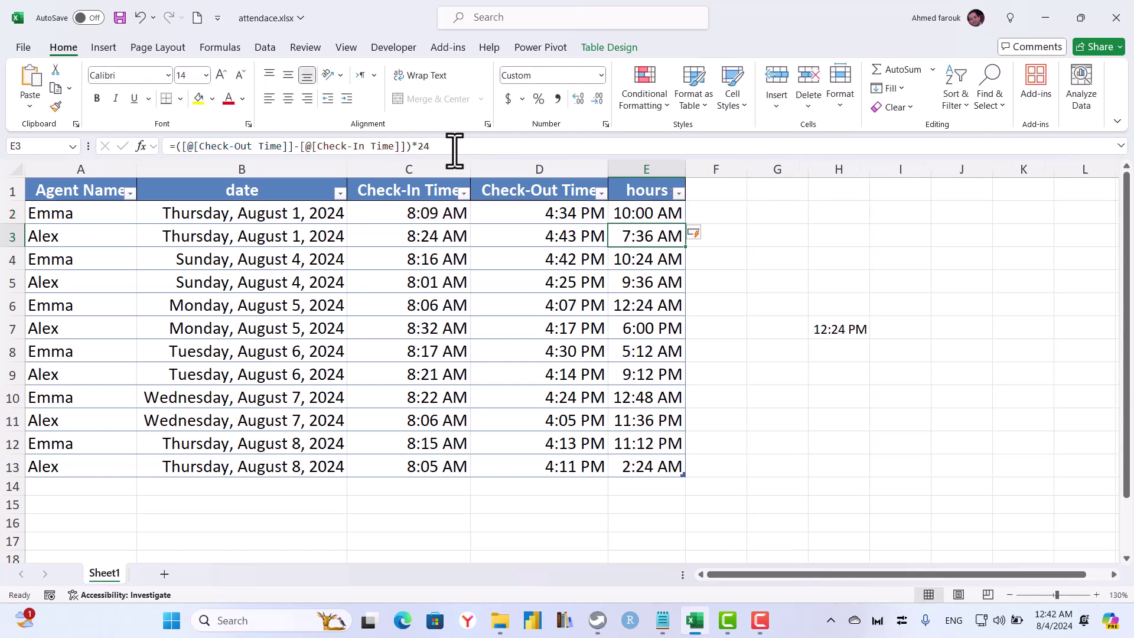
- Format E2:E13 as Number and the H7 total as General, showing 97.51667
left_click_drag(617, 218, 680, 466)
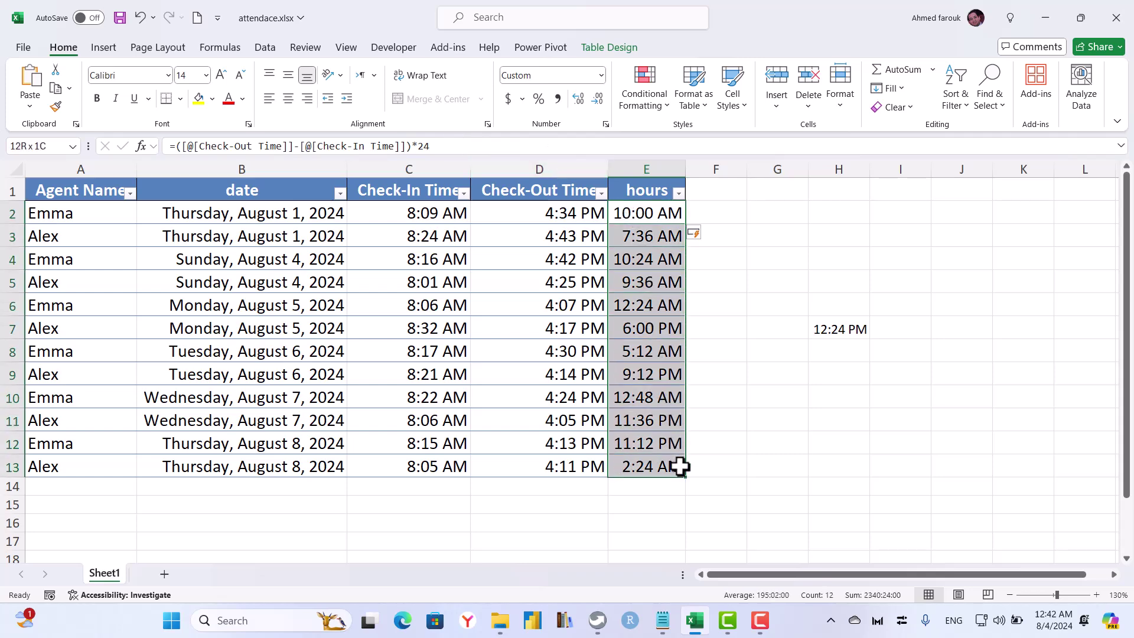
left_click(601, 75)
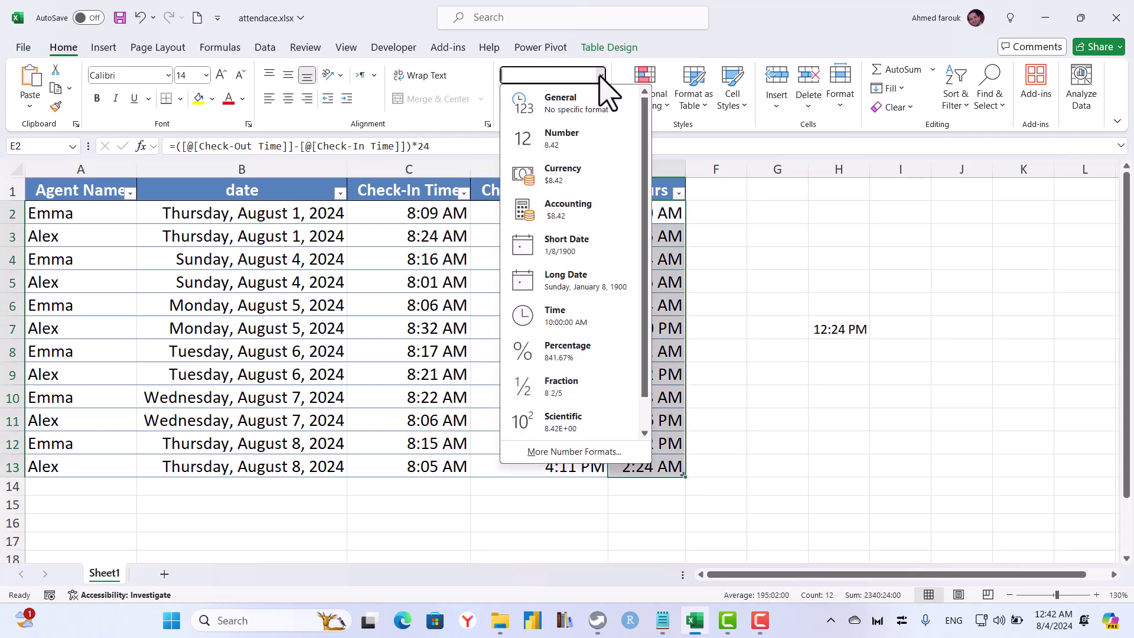
left_click(595, 147)
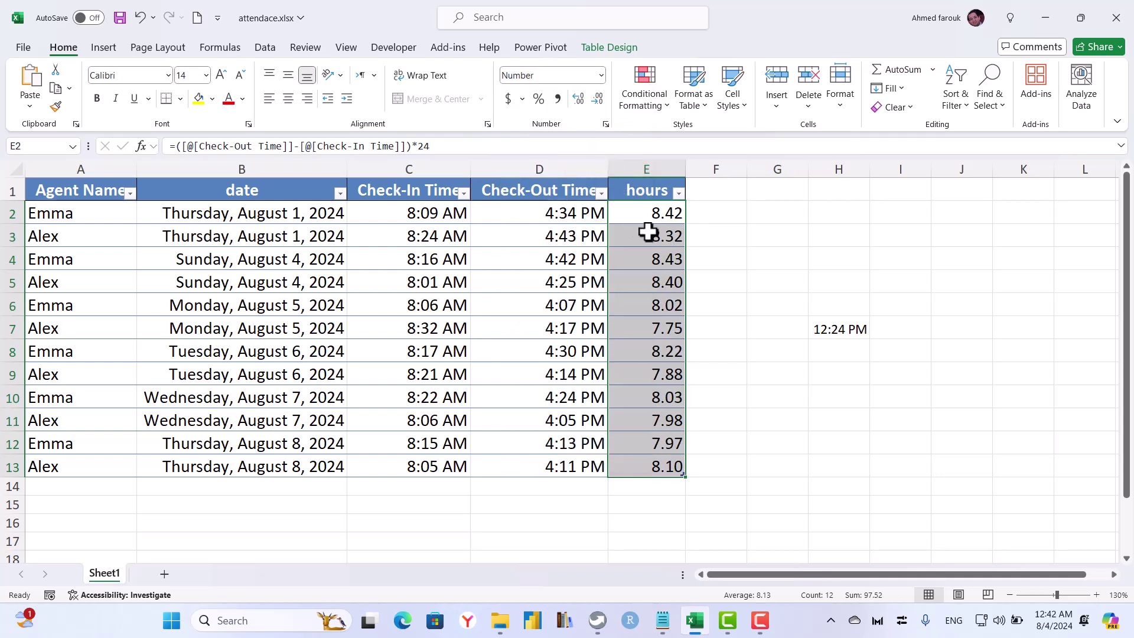
left_click(857, 336)
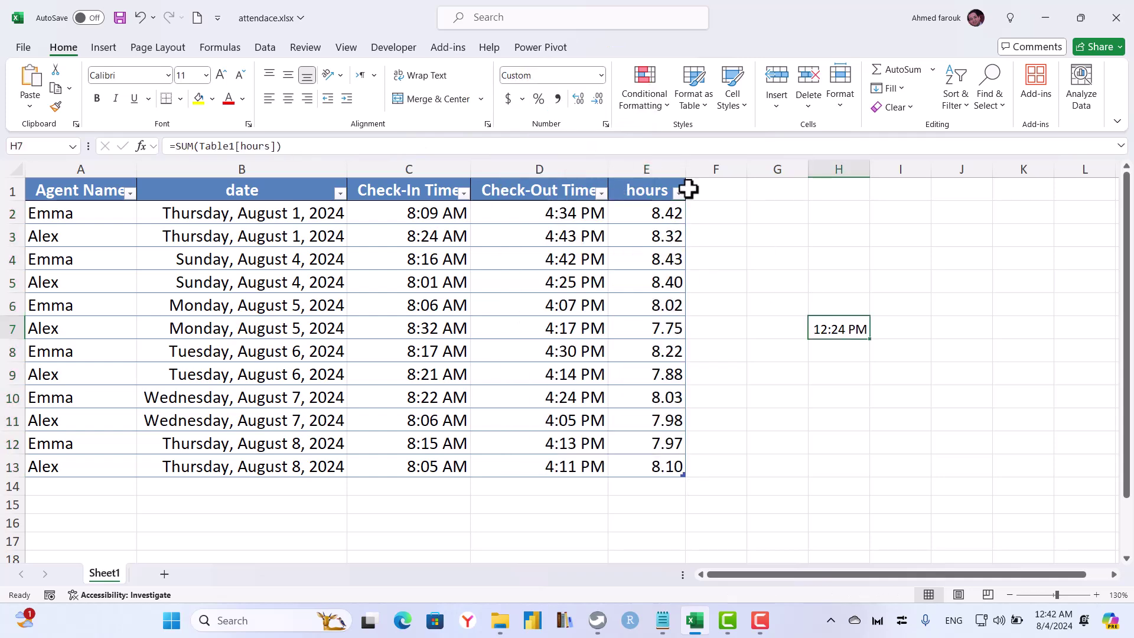
left_click(600, 75)
left_click(595, 101)
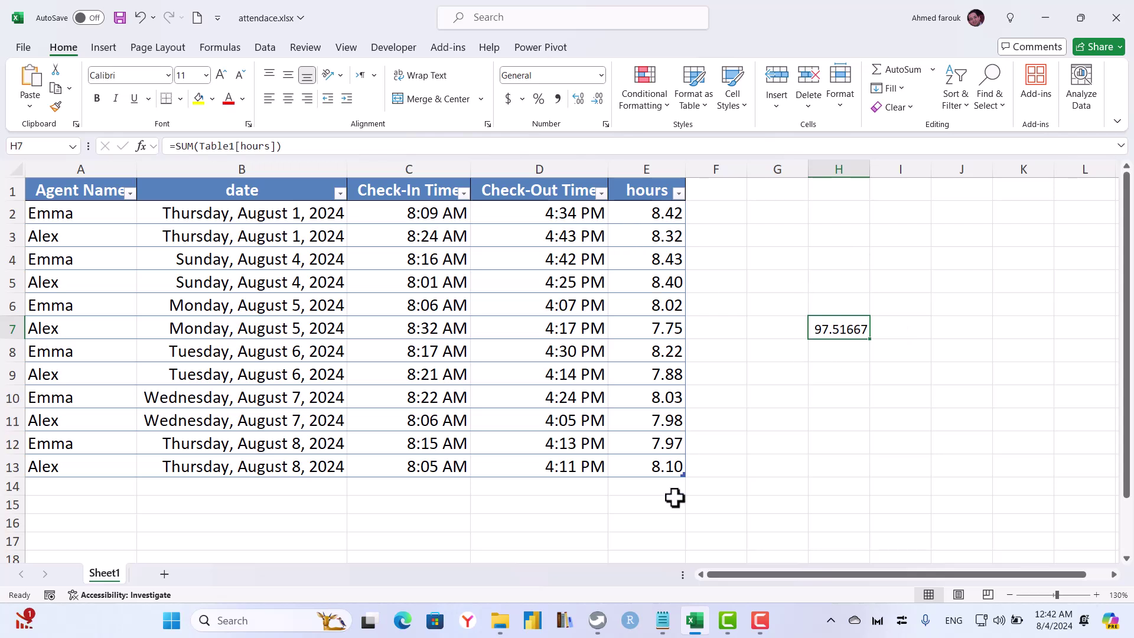
- Enter the time 8:30 in I3 and the number 8.5 in I4
left_click(902, 231)
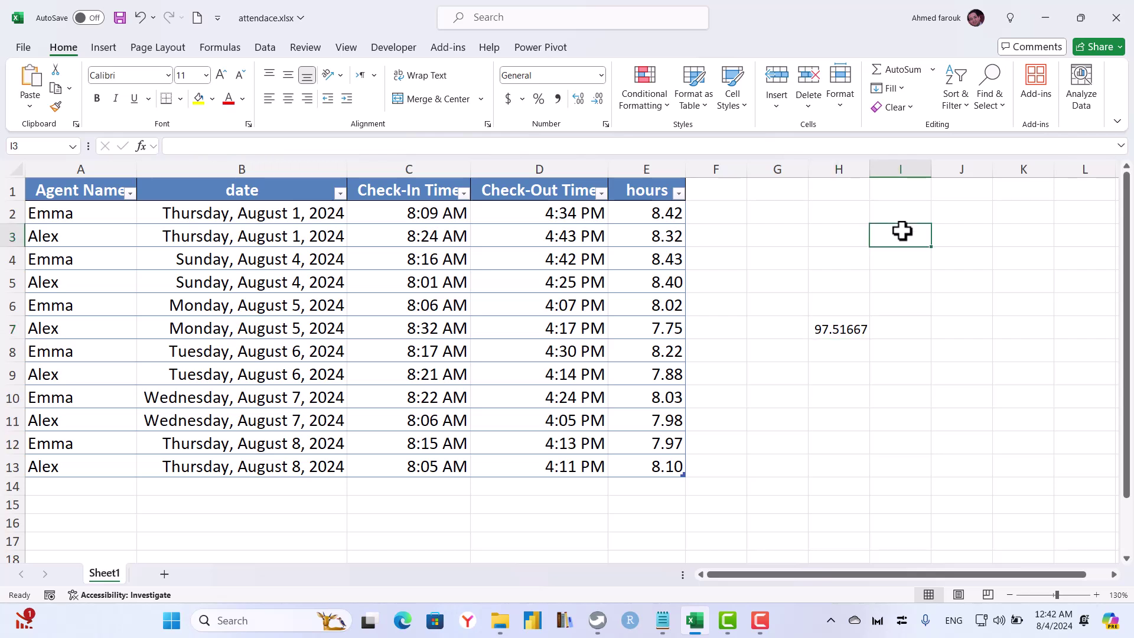
type("8")
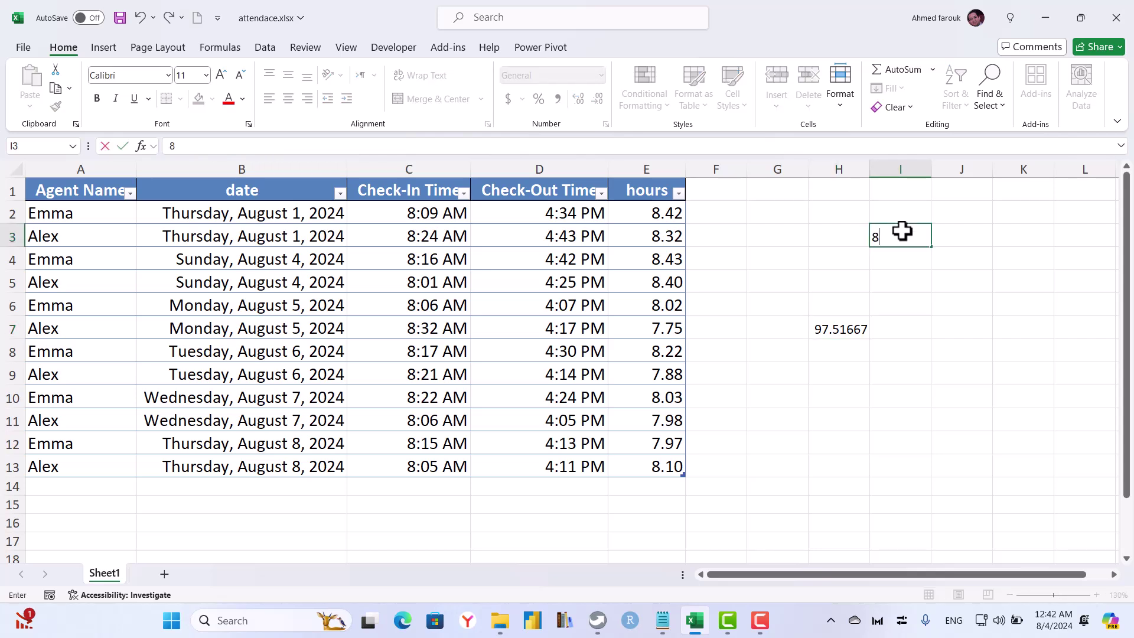
type(":30")
key("Return")
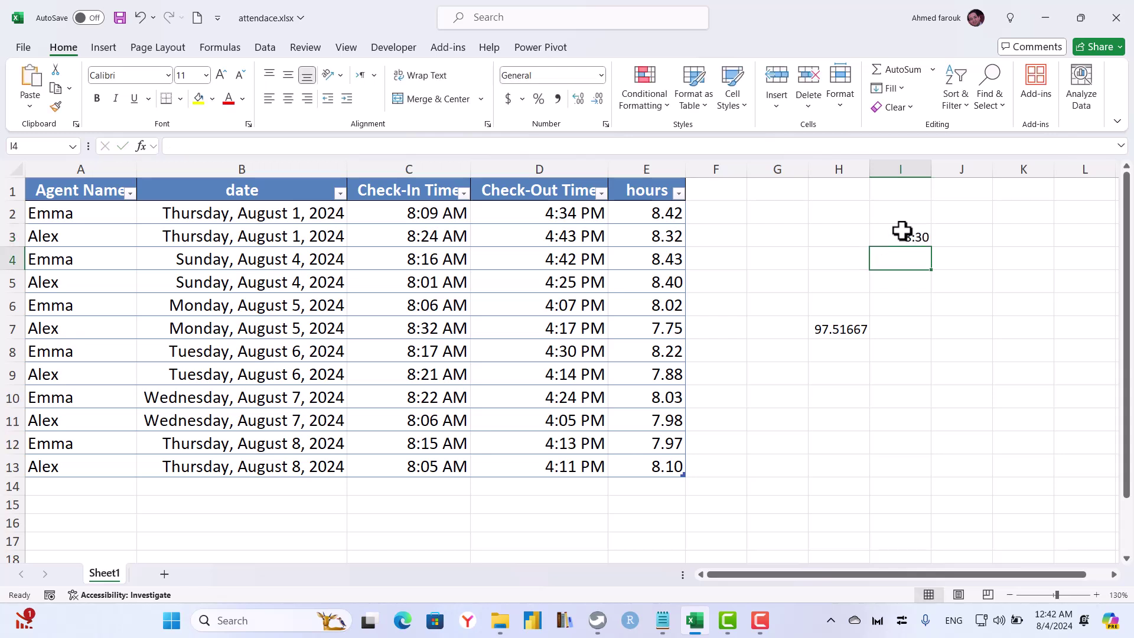
type("8")
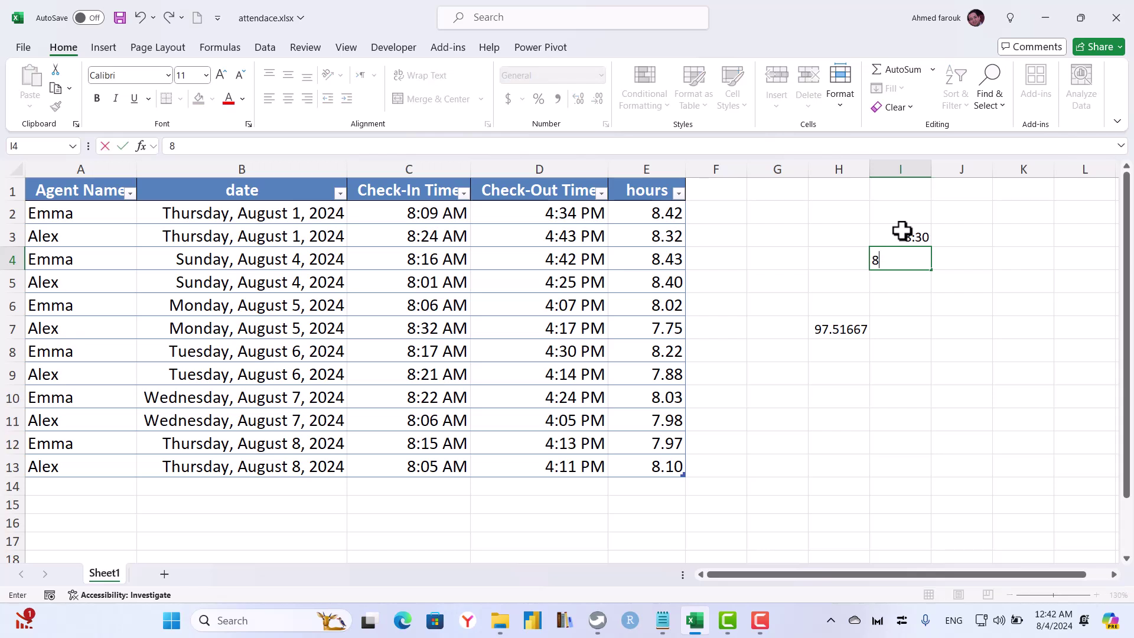
type(".5")
key("Return")
left_click(907, 236)
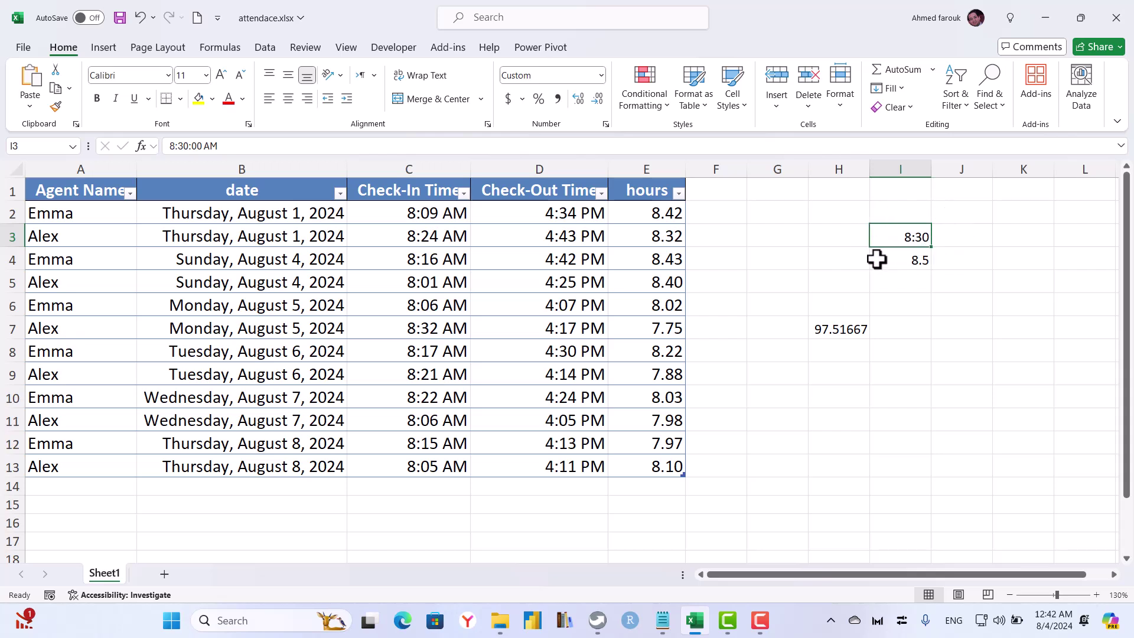
- Put =I3*24 in J3 and format it as Number so it shows 8.50
left_click(957, 236)
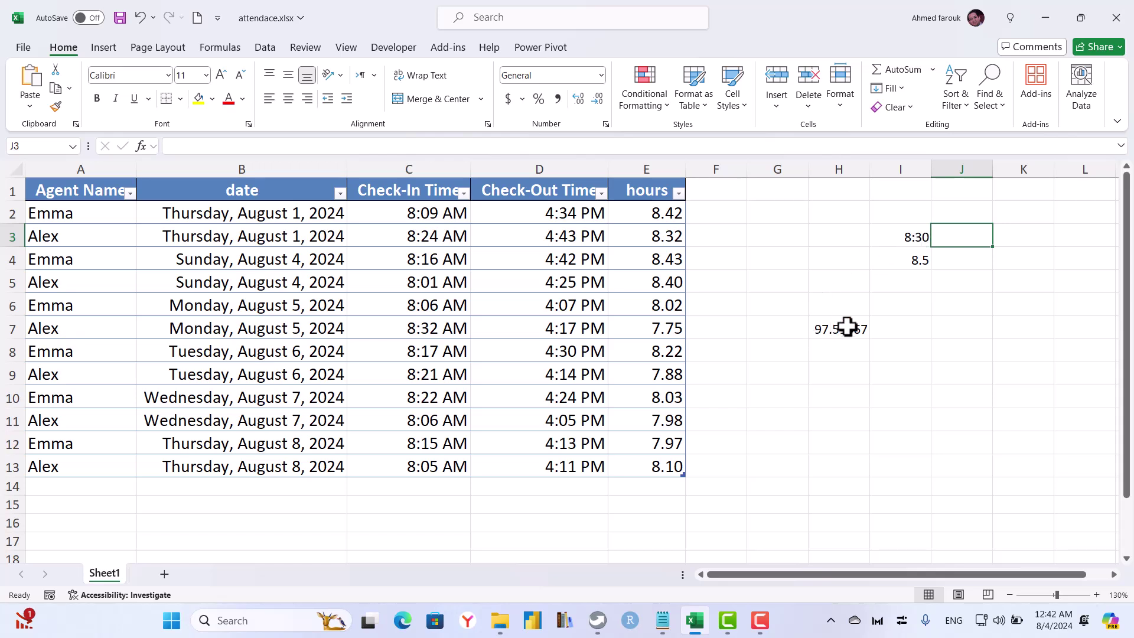
type("=")
left_click(927, 236)
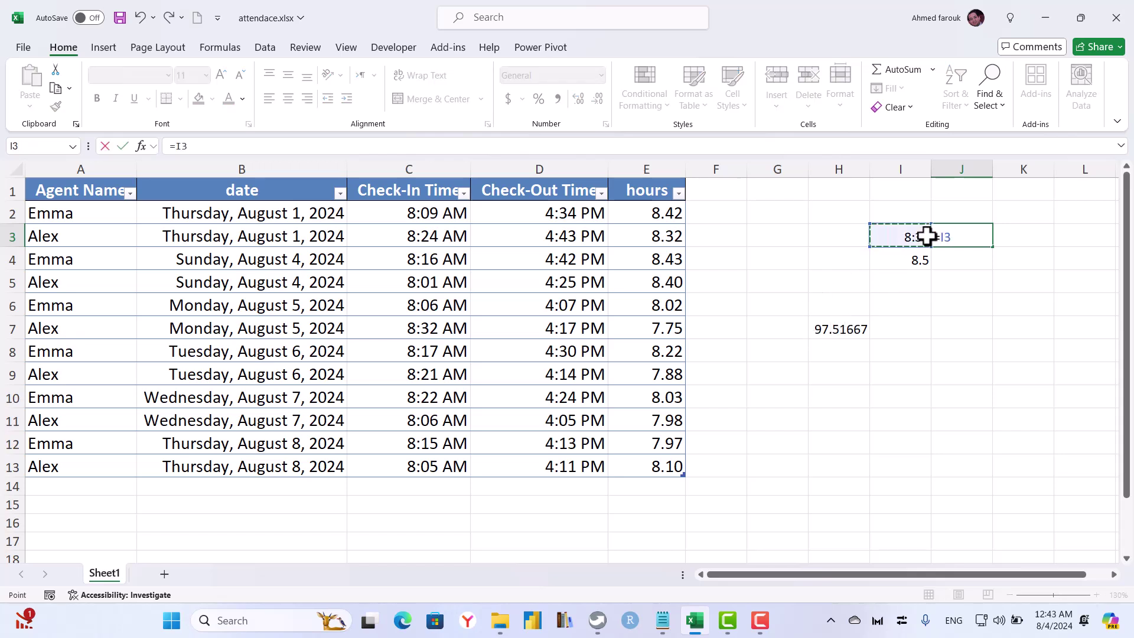
type("*24")
key("Return")
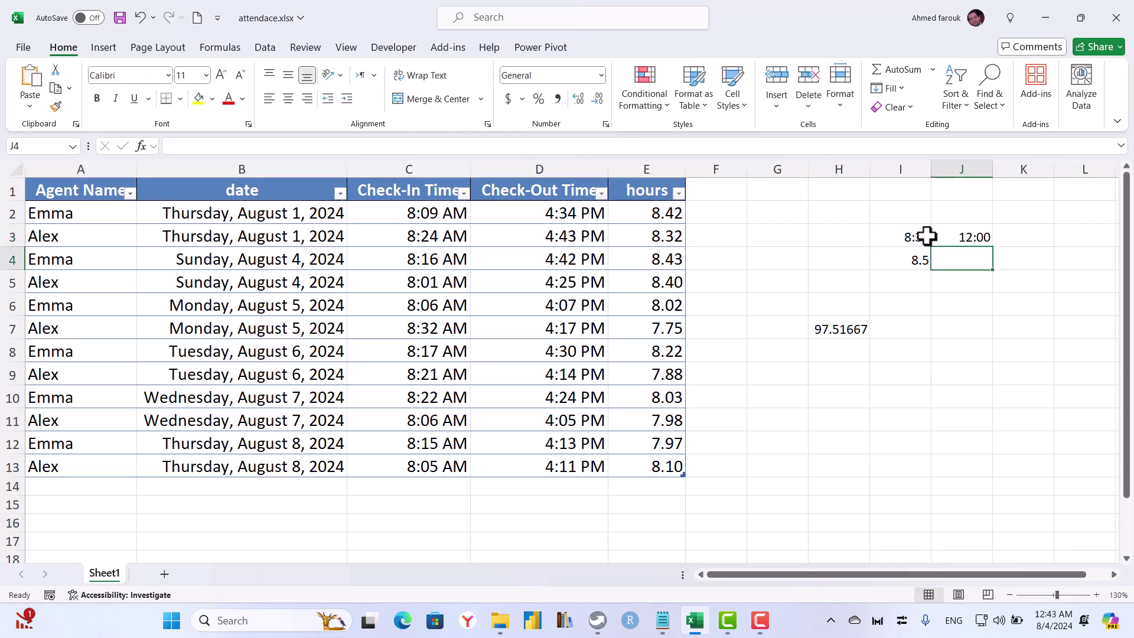
left_click(965, 237)
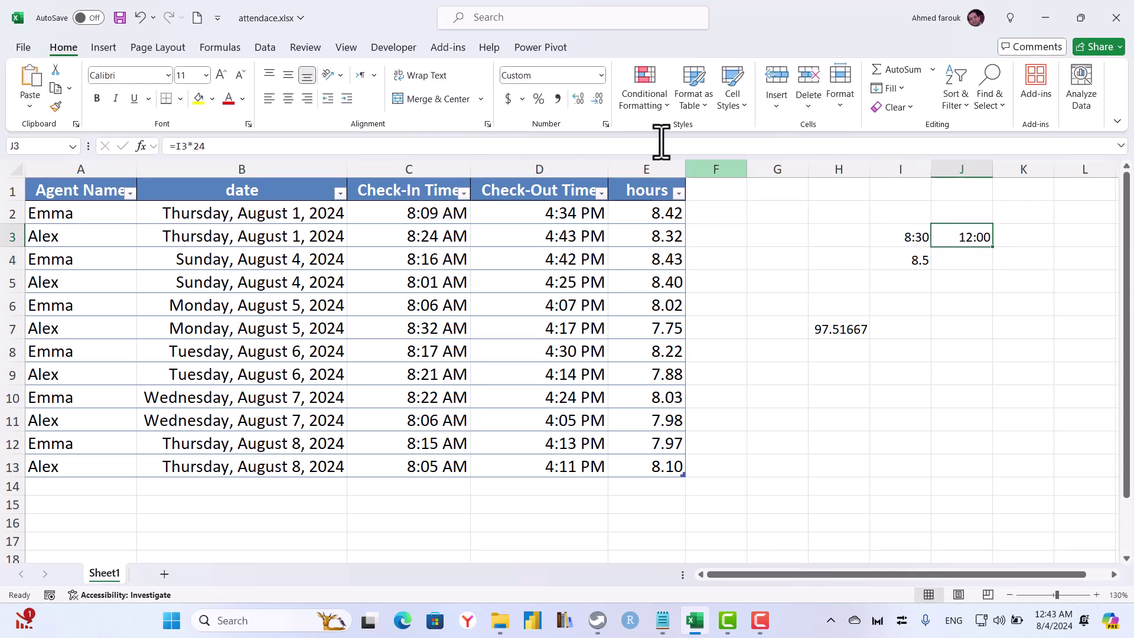
left_click(600, 76)
left_click(601, 143)
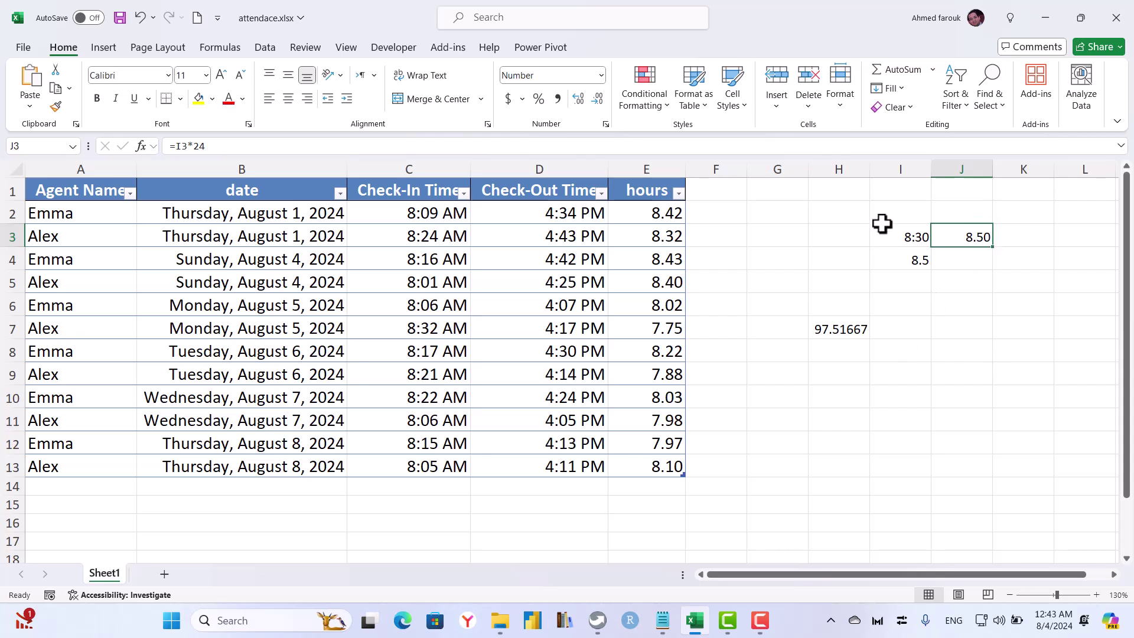
left_click_drag(842, 167, 998, 184)
- Clear the scratch columns H–K and add an 'hour' header in F1
left_click(811, 91)
left_click(735, 190)
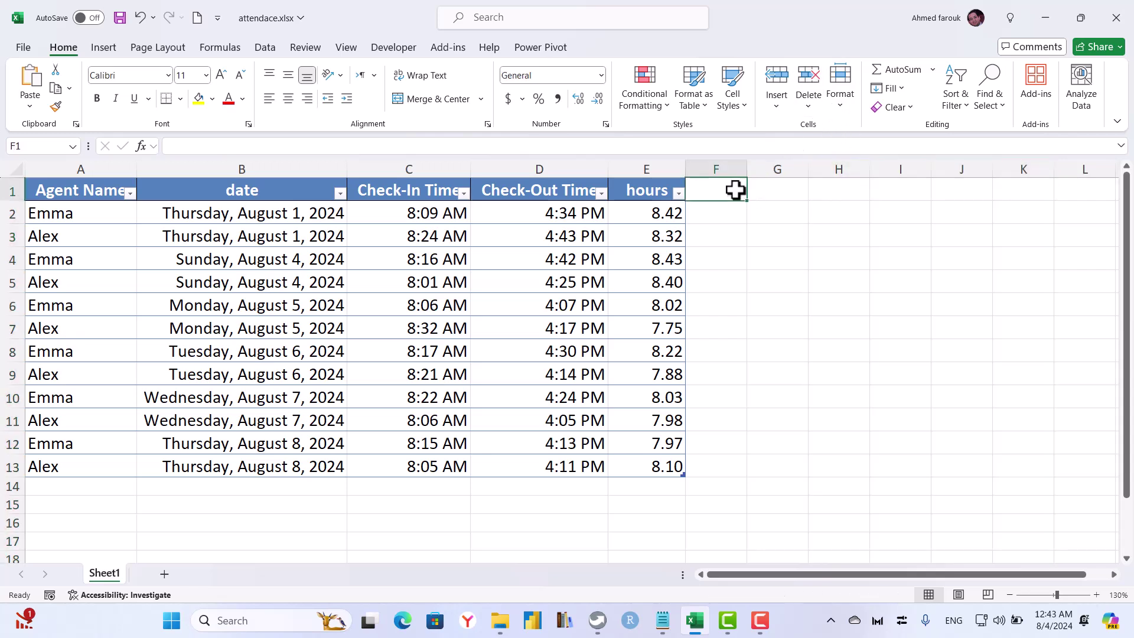
type("hour")
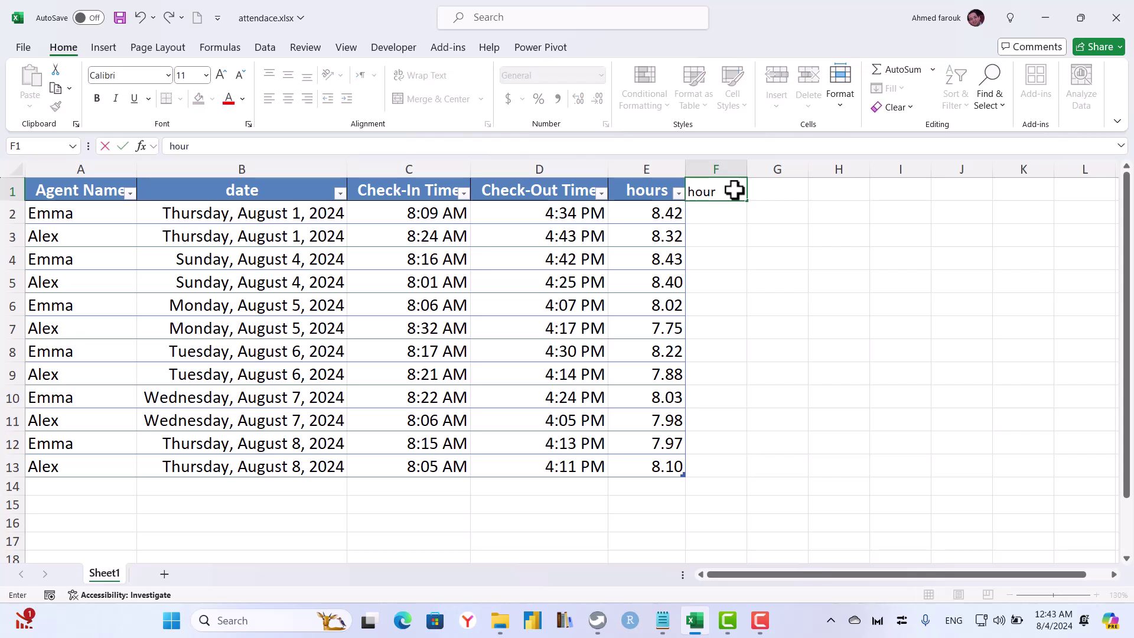
type(" and miubt")
key("BackSpace")
key("BackSpace")
type("nte")
key("Return")
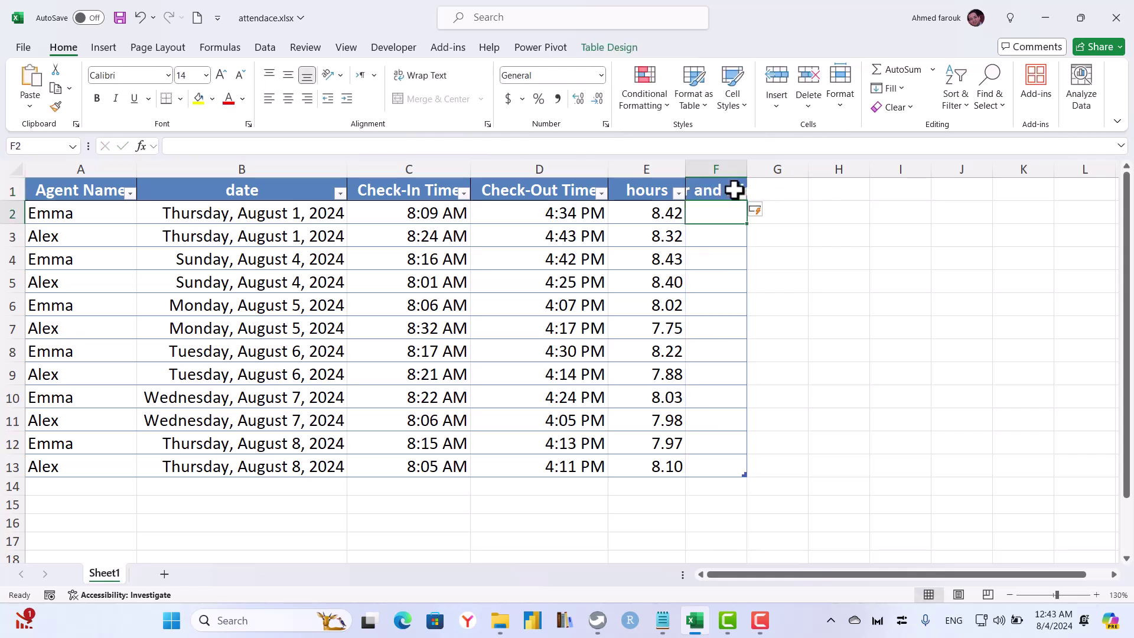
left_click_drag(746, 168, 778, 167)
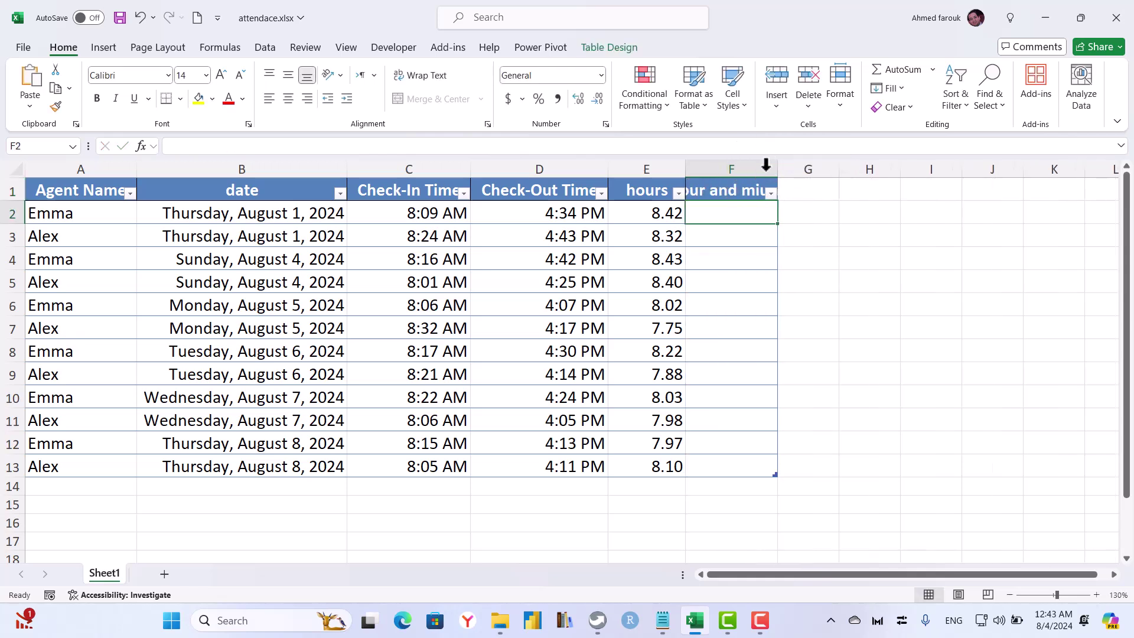
left_click(716, 185)
type("hour")
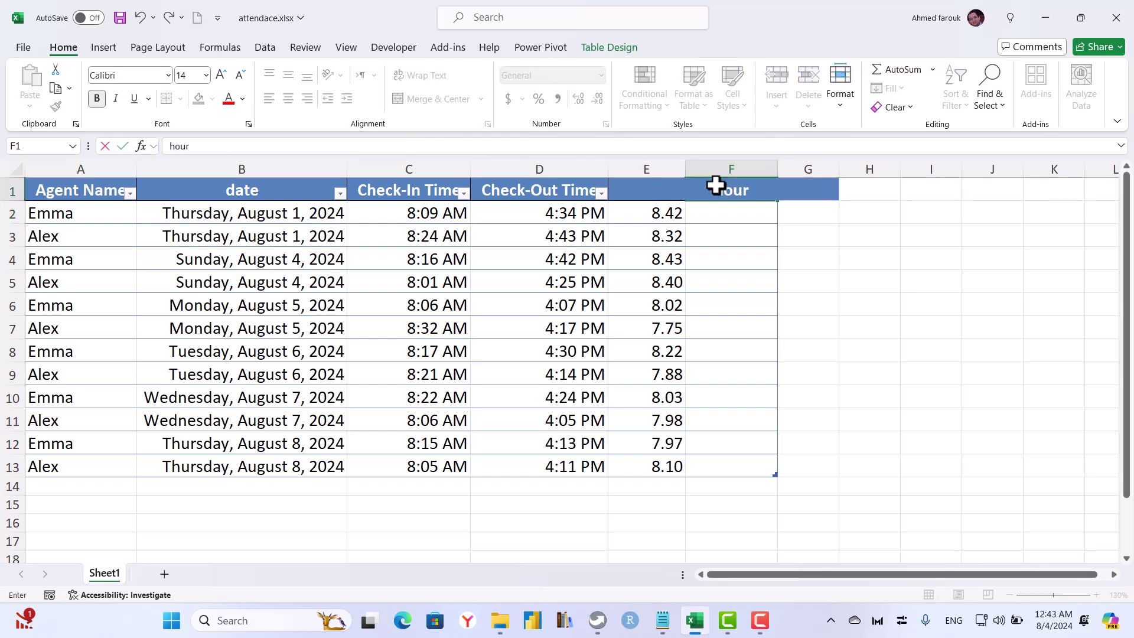
key("Return")
- Enter =HOUR([@[Check-Out Time]]-[@[Check-In Time]]) in F2, giving whole hours like 8
type("=")
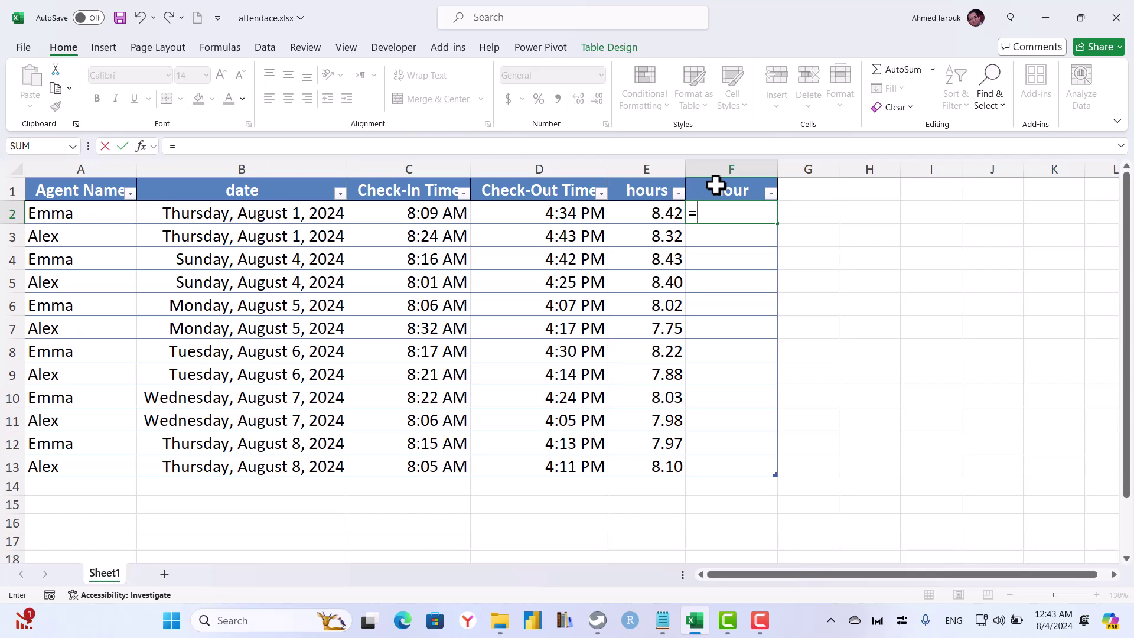
type("hour")
key("Tab")
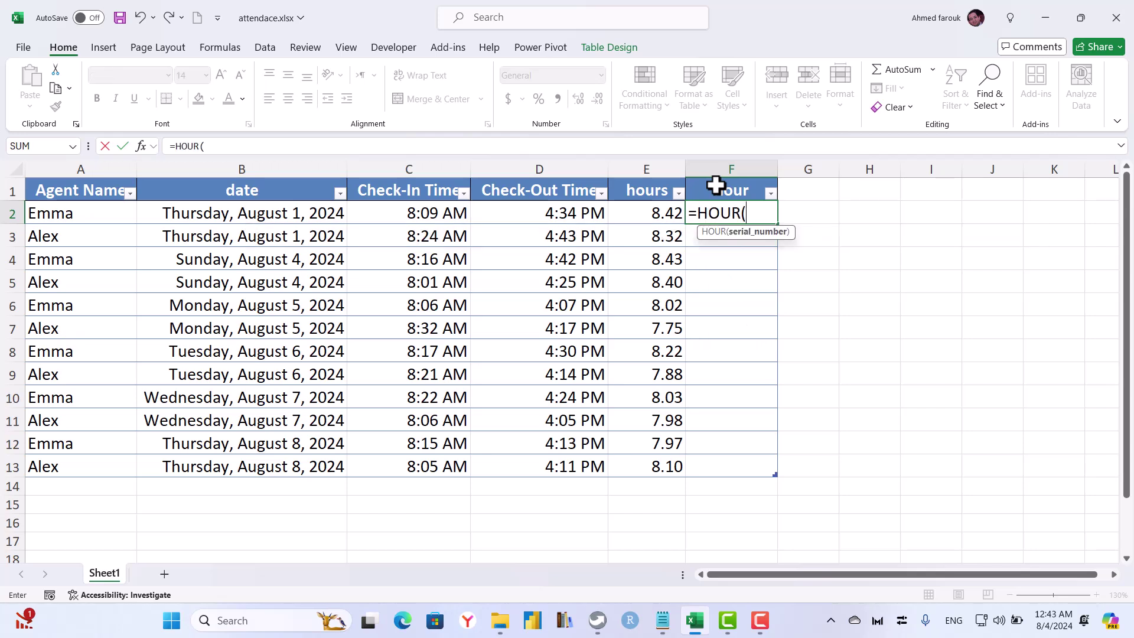
left_click(537, 215)
type("-")
left_click(453, 213)
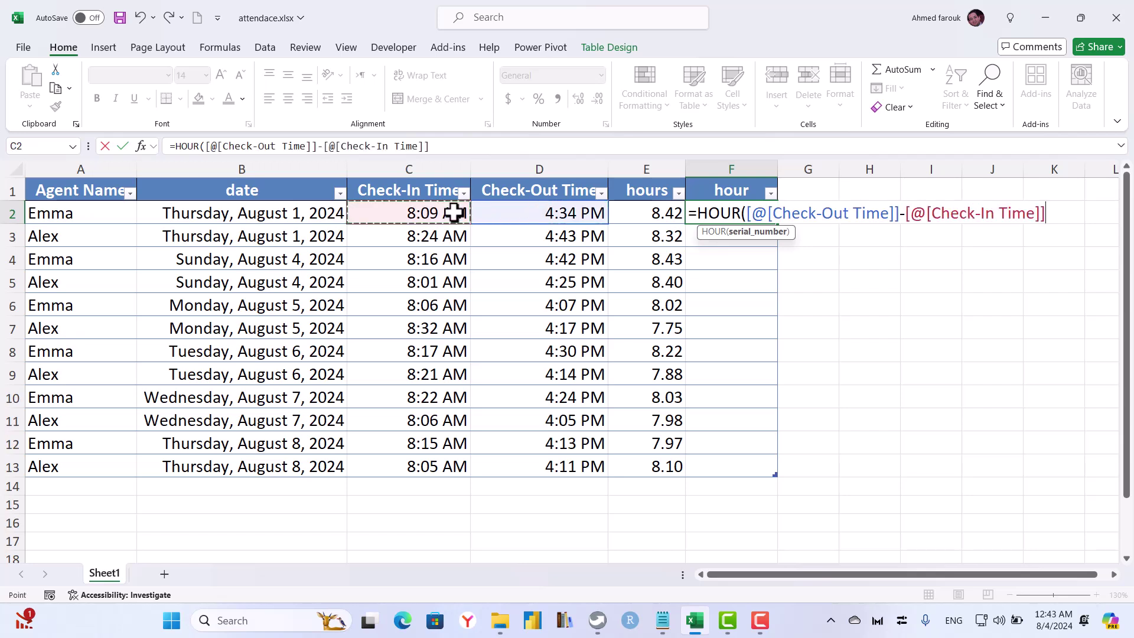
type(")")
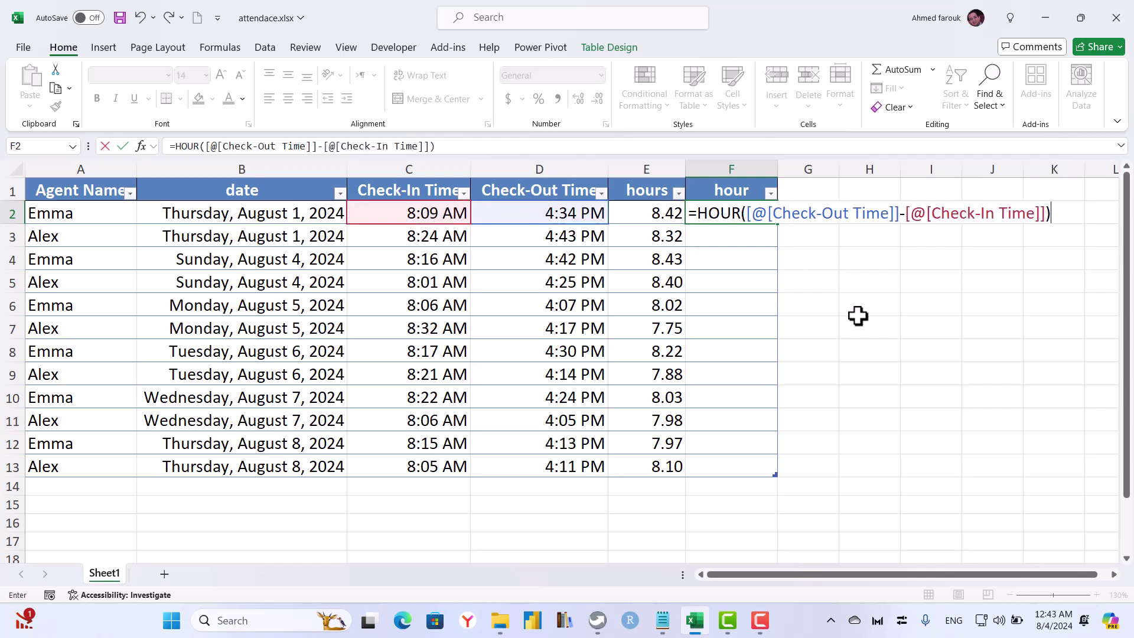
key("Return")
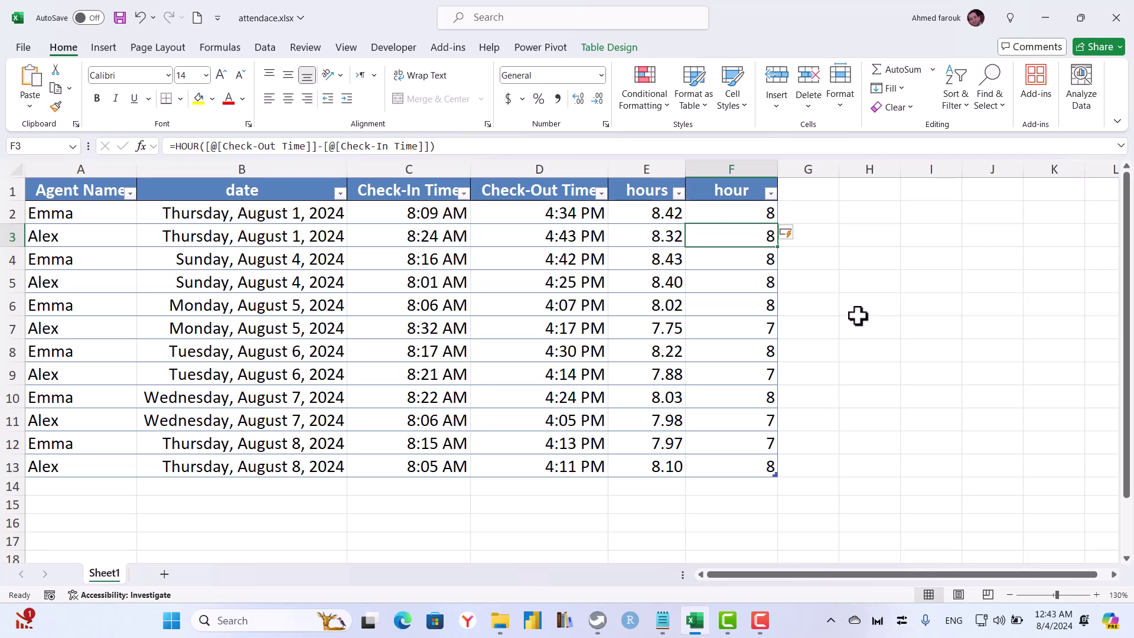
left_click(755, 217)
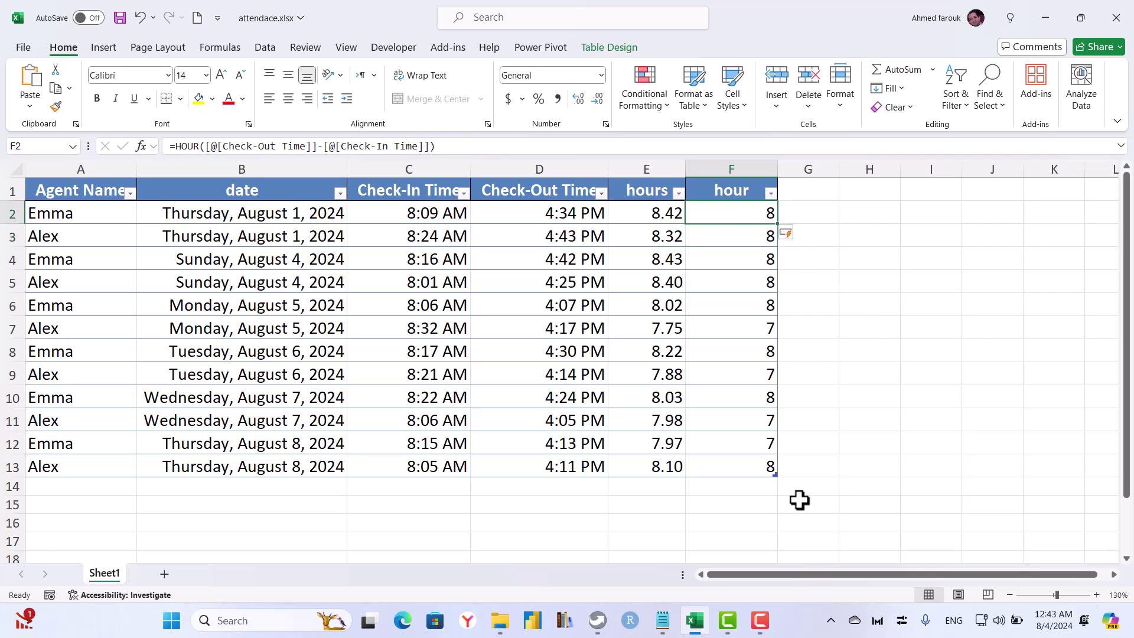
- Add a minute header in G1 and a MINUTE of Check-Out minus Check-In formula in G2
left_click(797, 196)
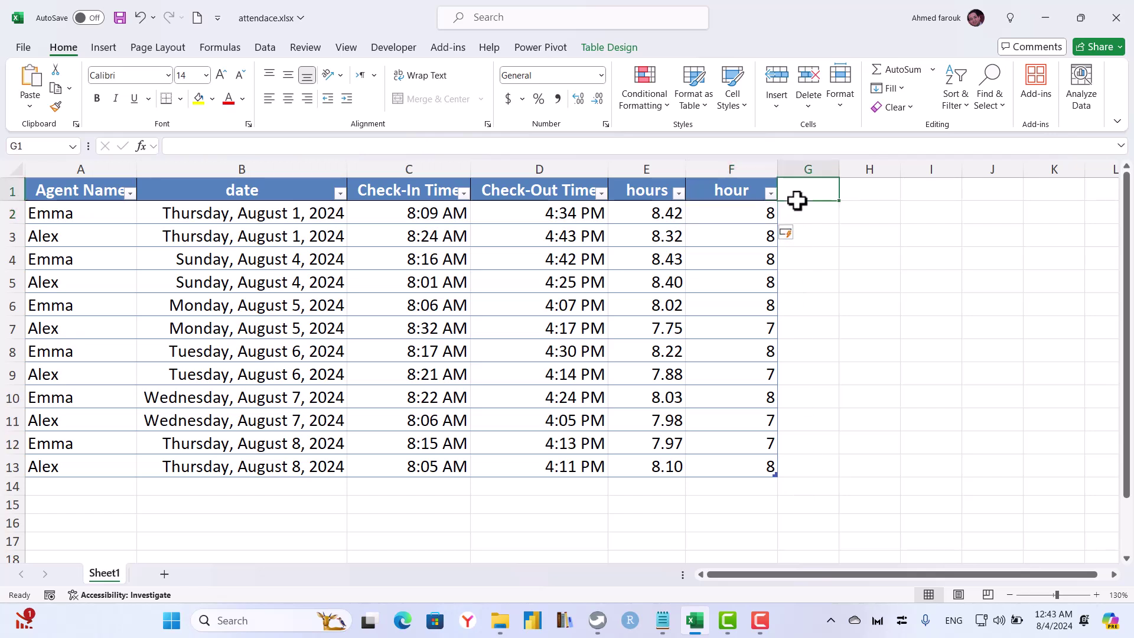
type("miy")
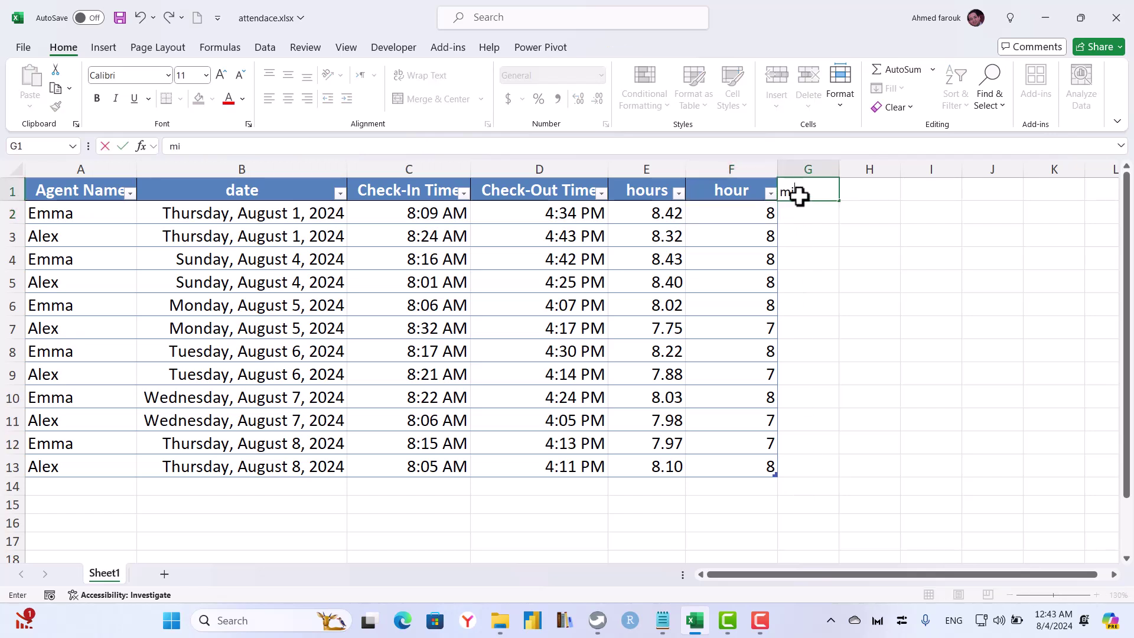
key("BackSpace")
key("Return")
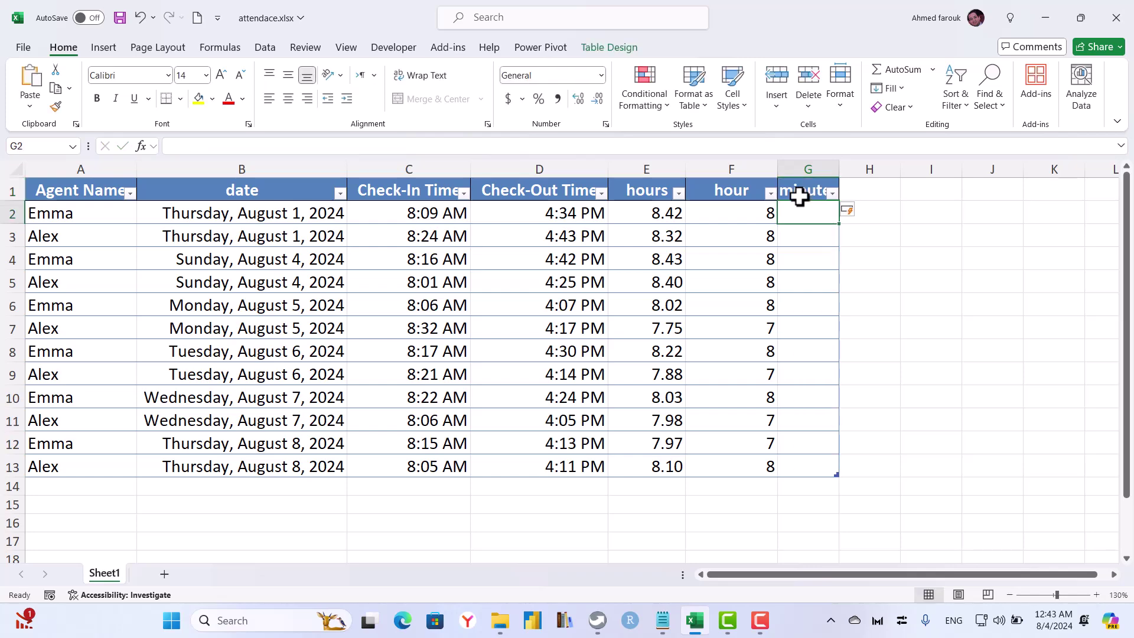
type("=min")
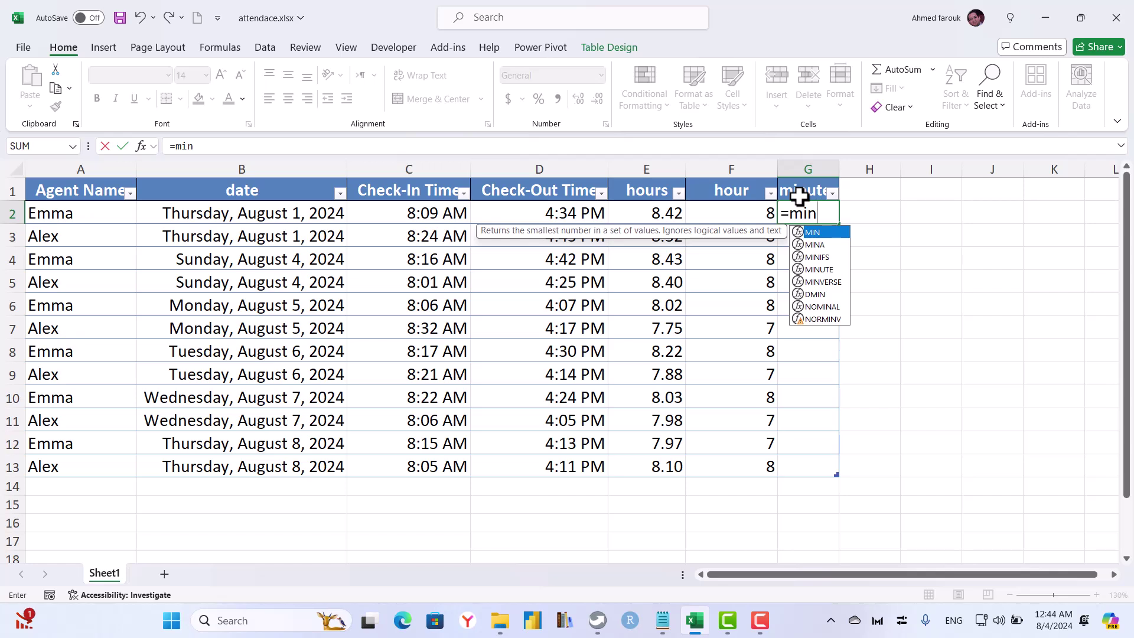
key("Down")
key("Down")
key("Down")
key("Tab")
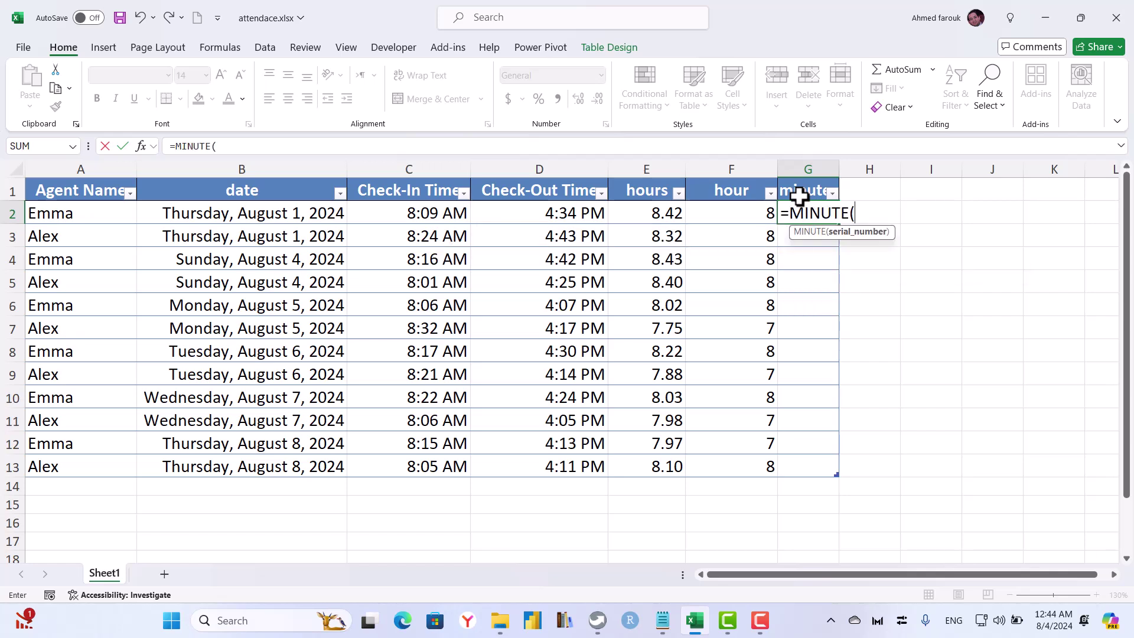
left_click(583, 212)
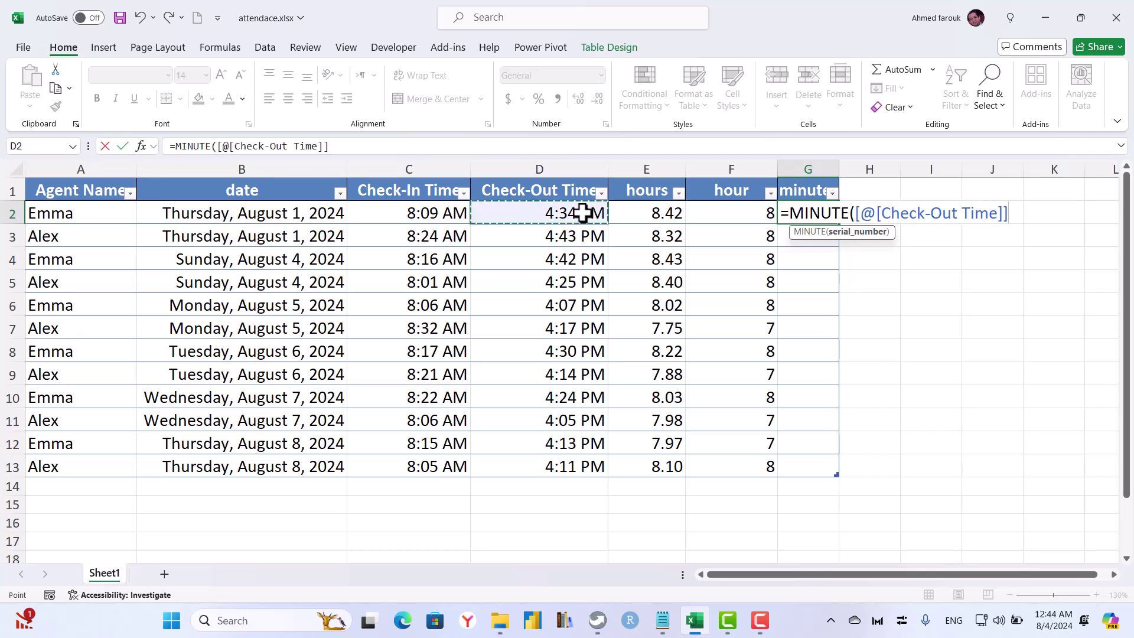
type("-")
left_click(440, 226)
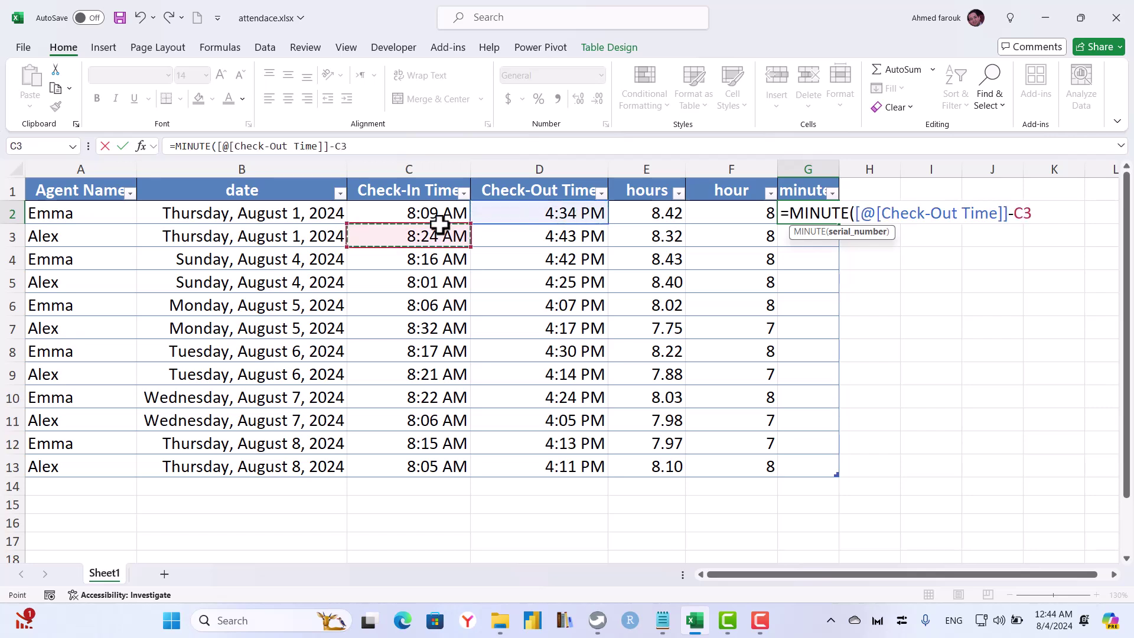
type(")")
key("Return")
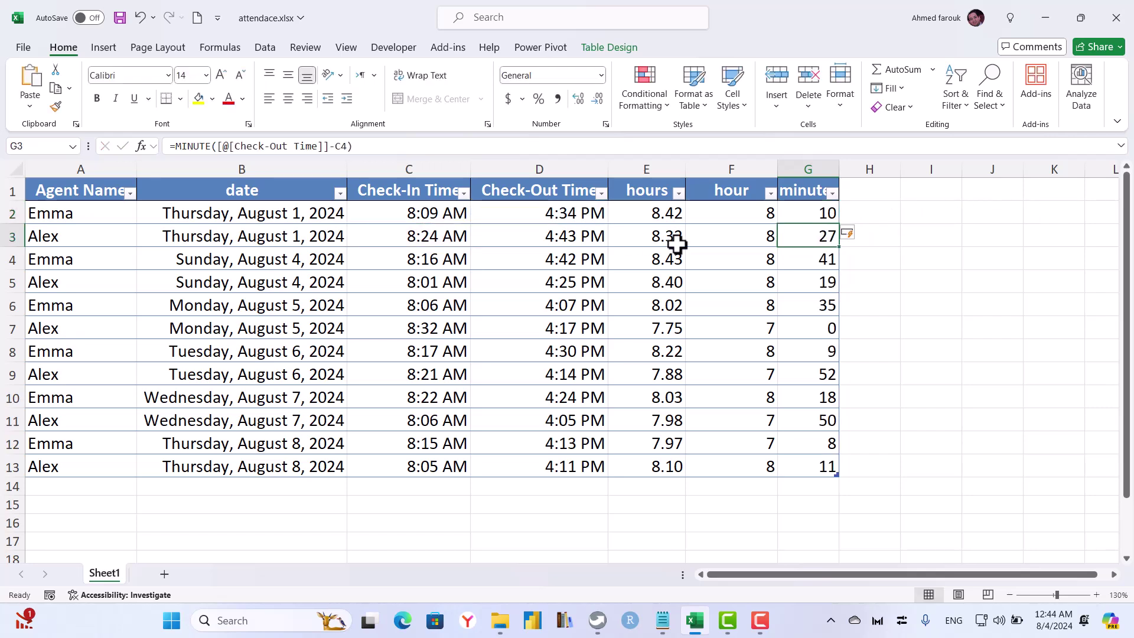
- Fix the G2 formula to subtract the same row's Check-In Time instead of C3
left_click(820, 208)
left_click_drag(334, 146, 402, 145)
key("BackSpace")
left_click(408, 213)
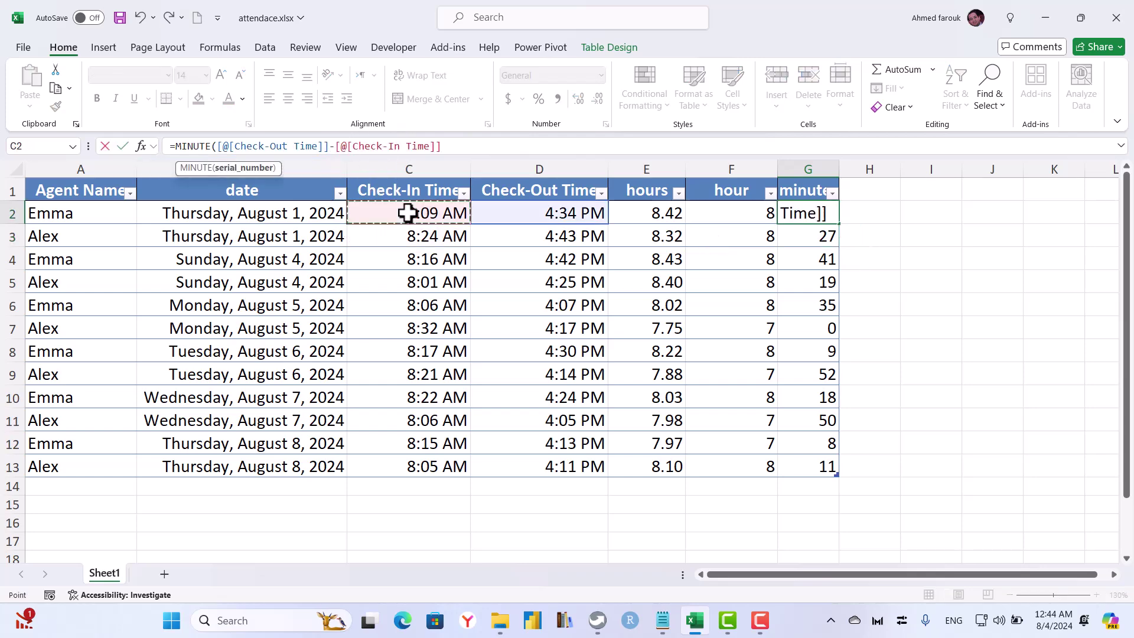
type(")")
key("Return")
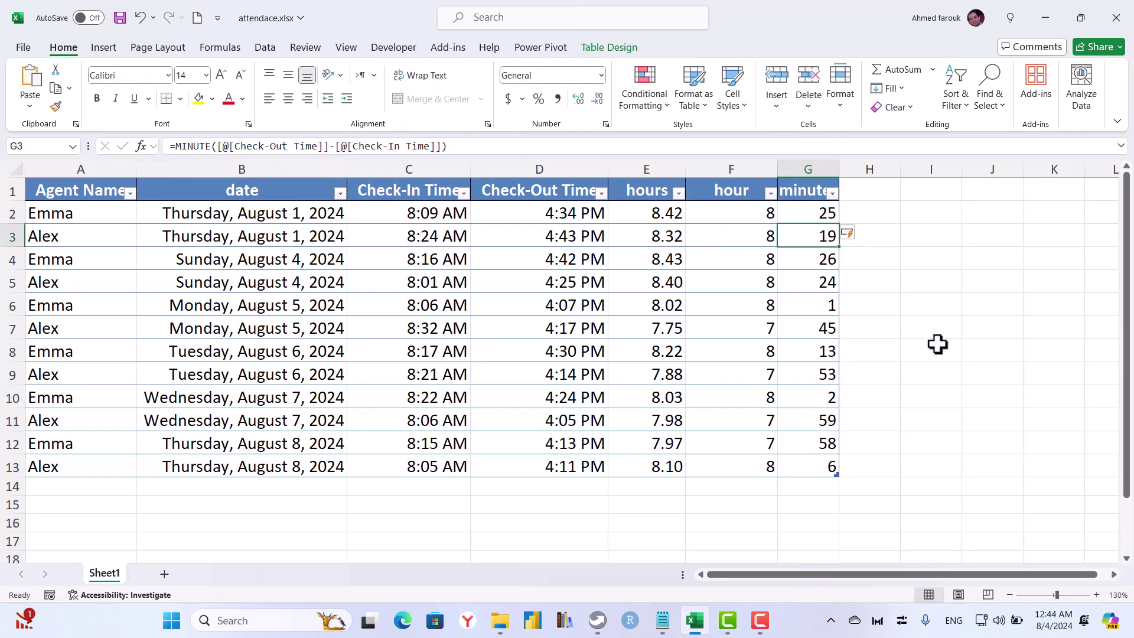
- Enter =SUM(Table1[hour])+SUM(Table1[minutes])/60 in J9, giving 97.51667
left_click(948, 394)
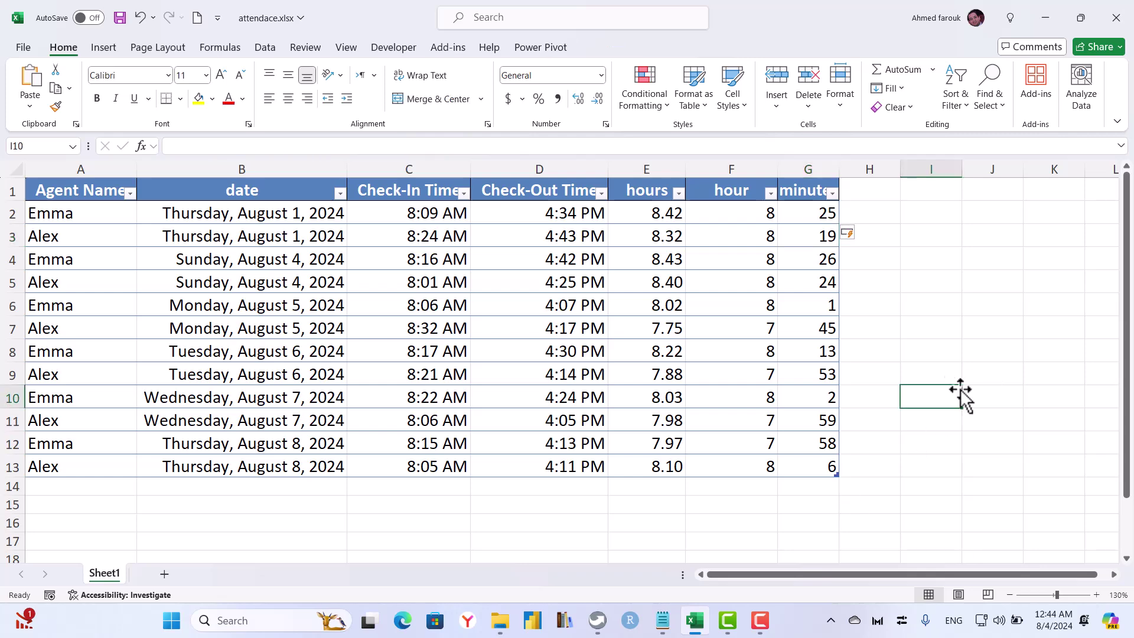
left_click(997, 380)
type("=sum")
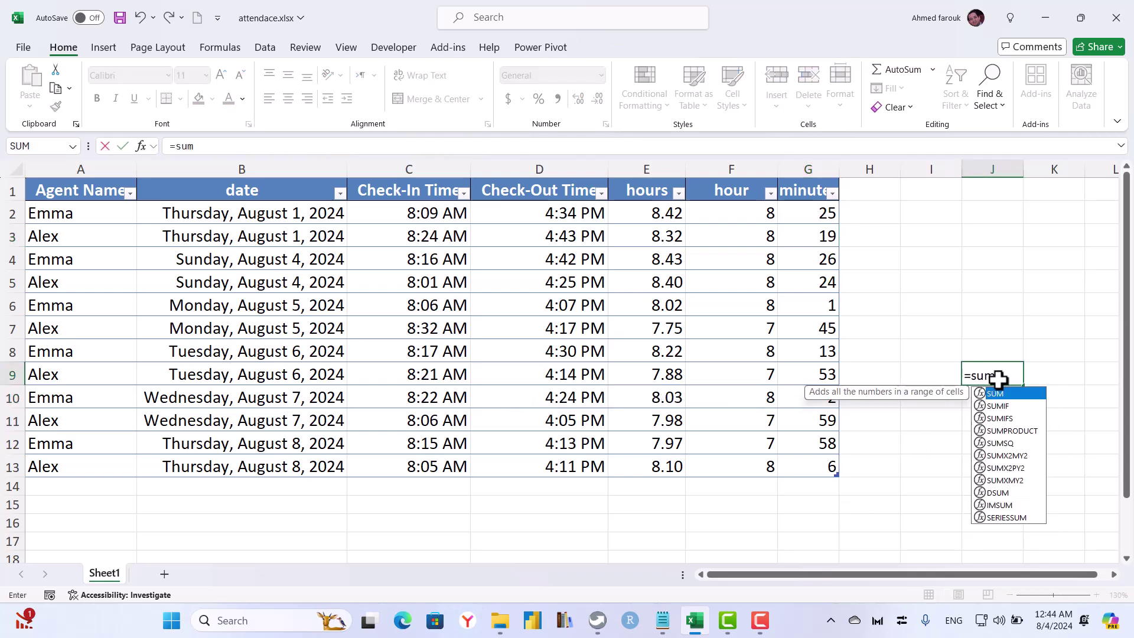
key("Tab")
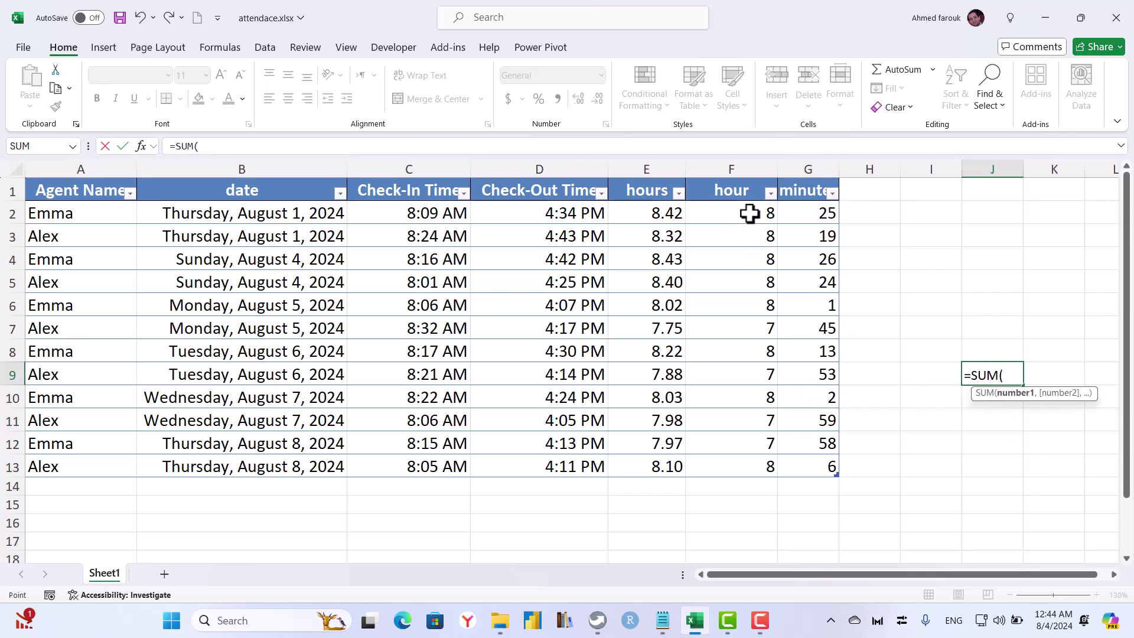
left_click_drag(749, 214, 756, 456)
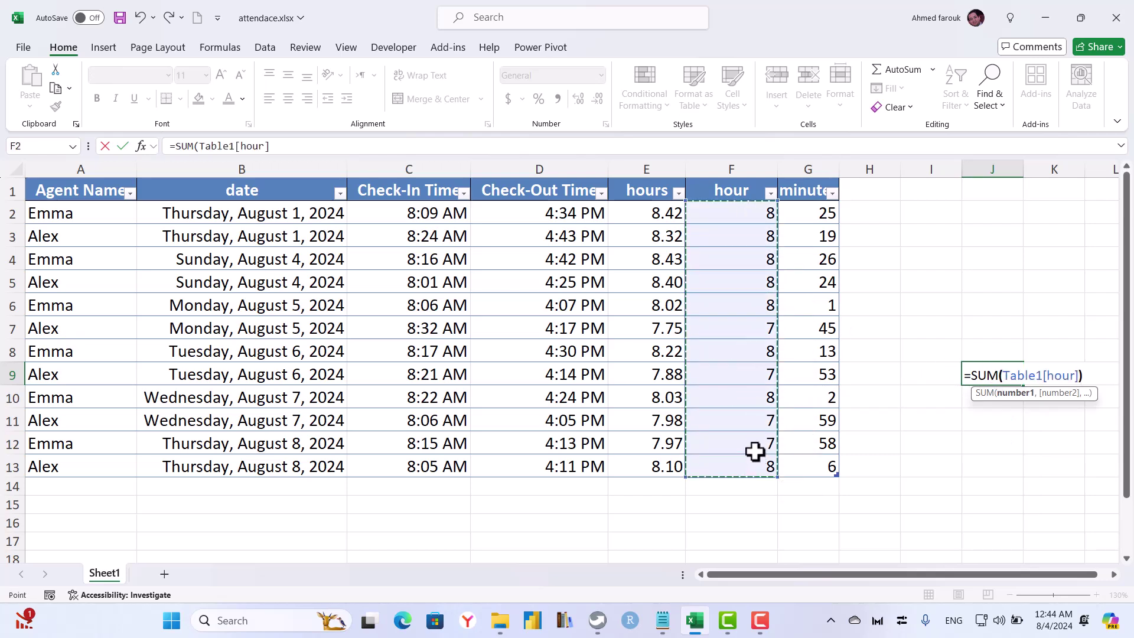
type(")+su")
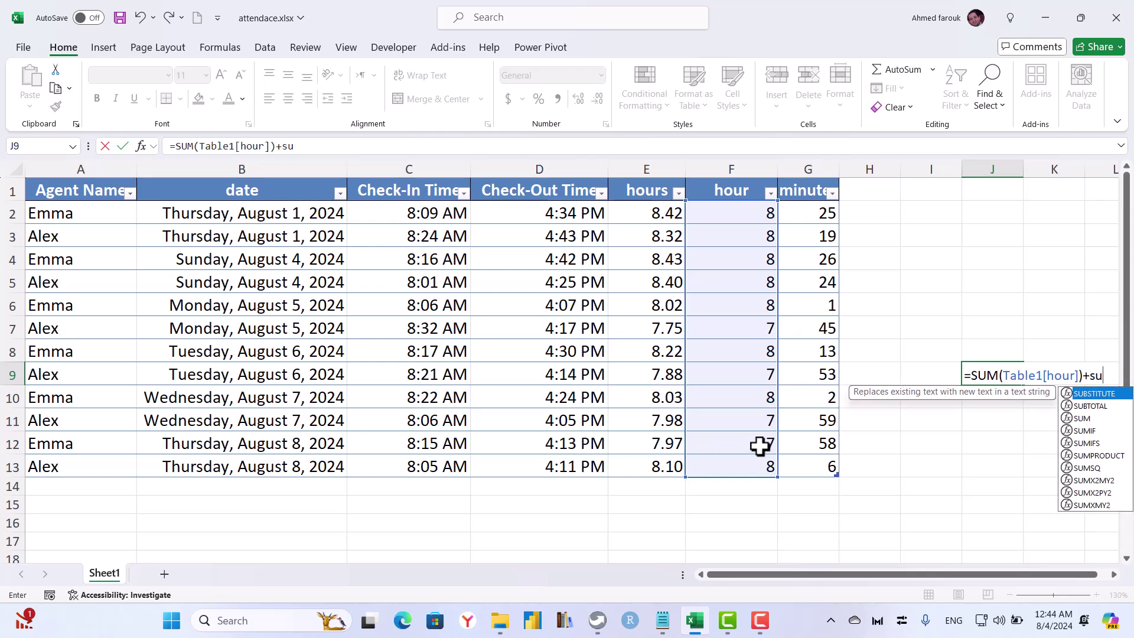
key("Tab")
left_click_drag(809, 214, 833, 467)
type(")")
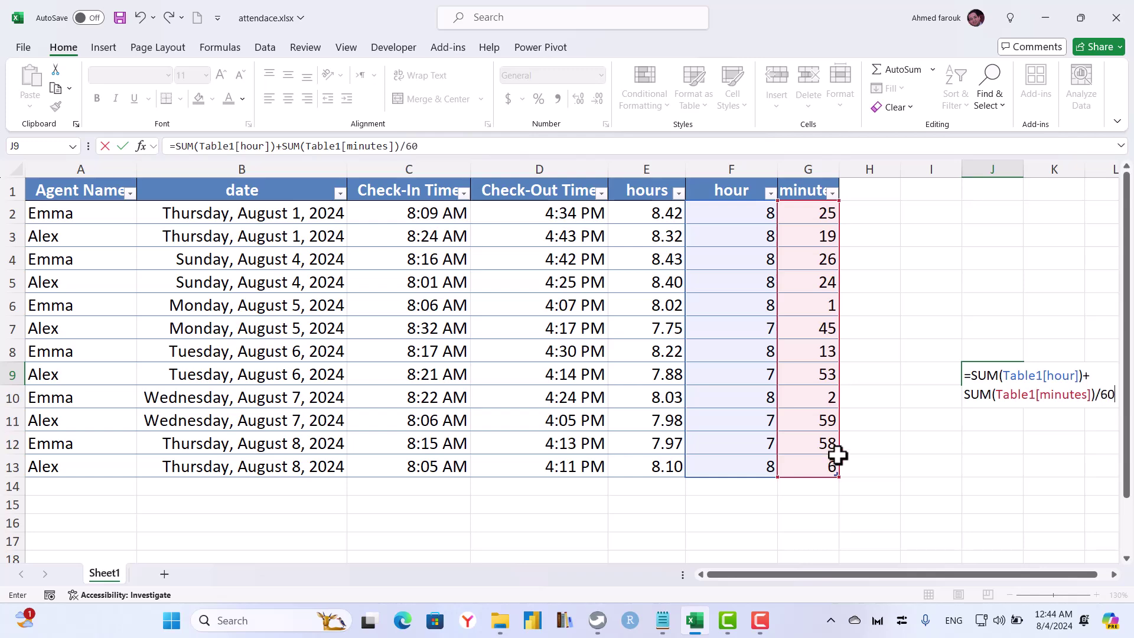
type("/60")
key("Return")
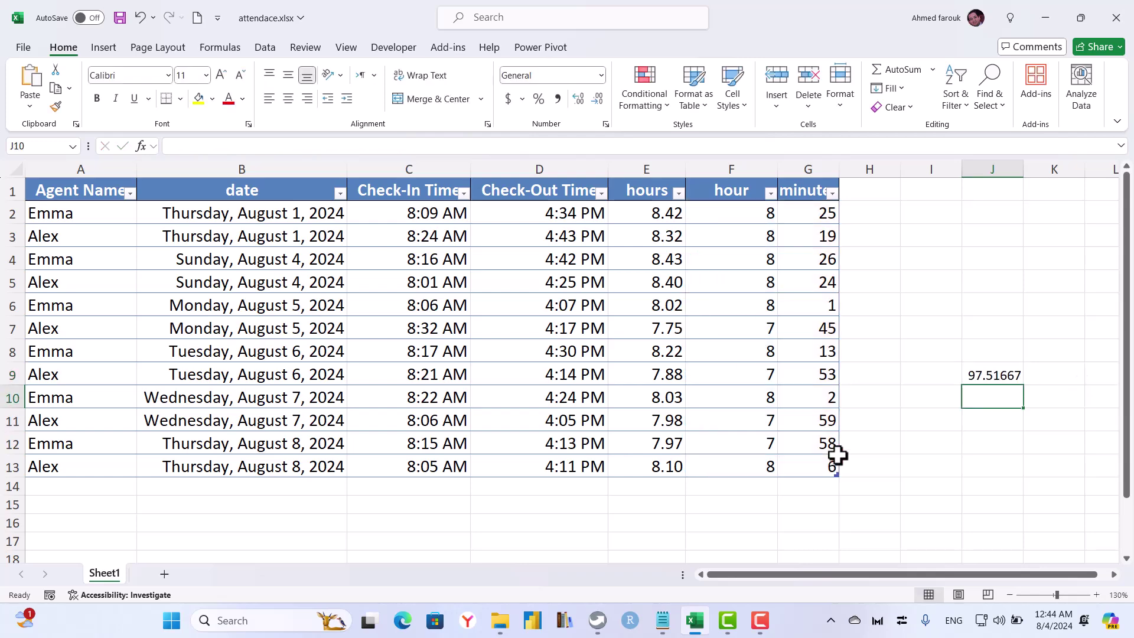
- Enter =SUM(Table1[hours]) in J10 as a check total of 97.52
type("=sum")
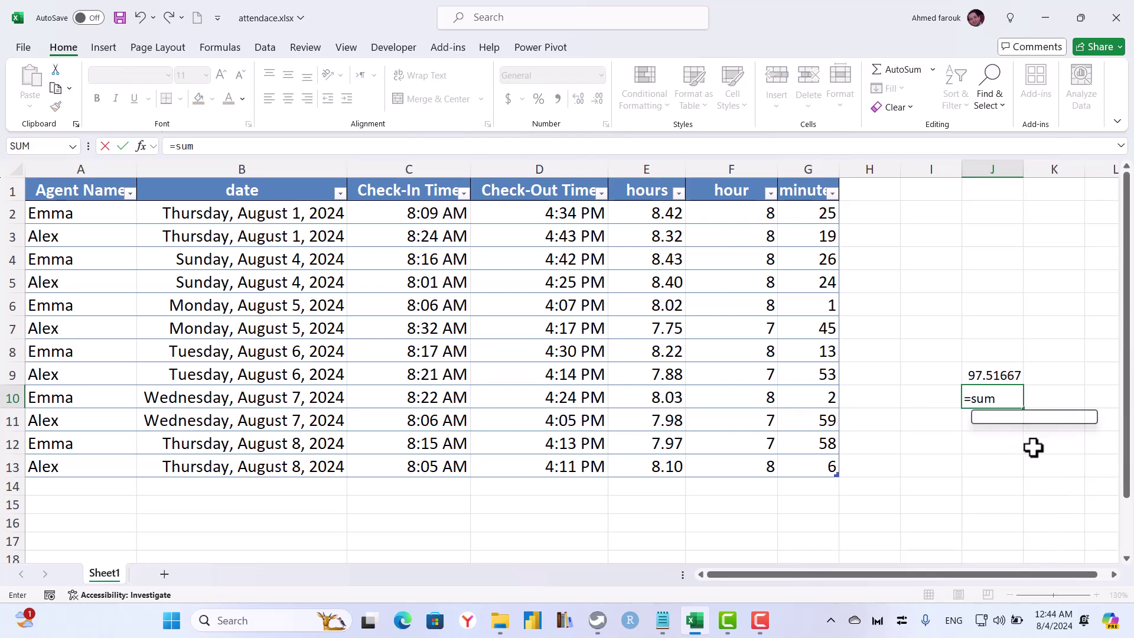
key("Tab")
left_click_drag(657, 213, 667, 460)
key("Return")
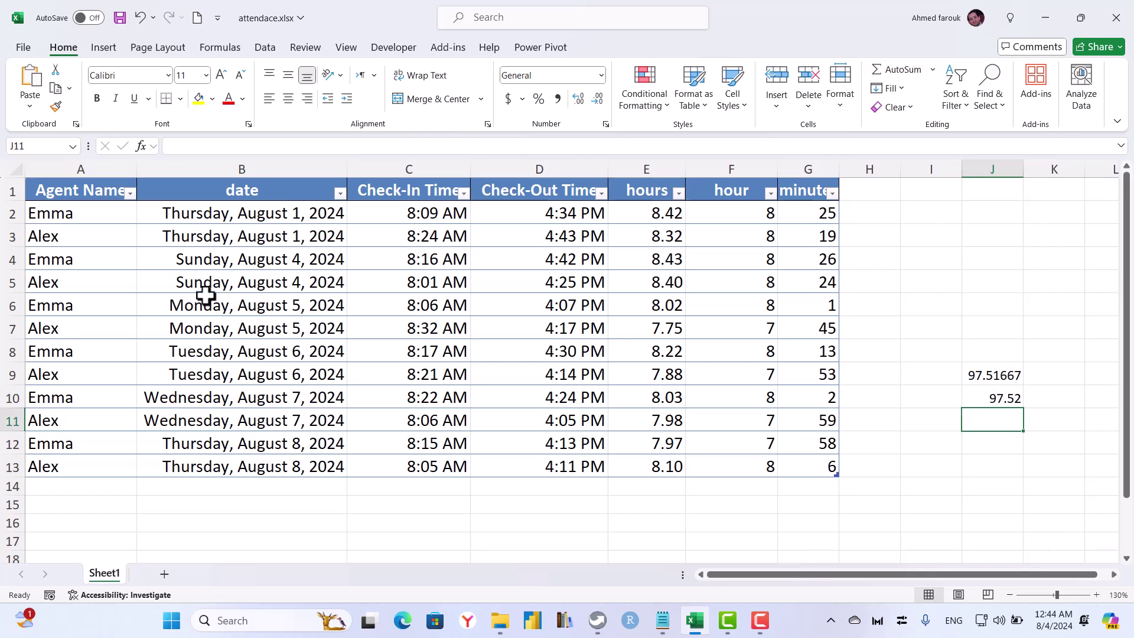
left_click(172, 292)
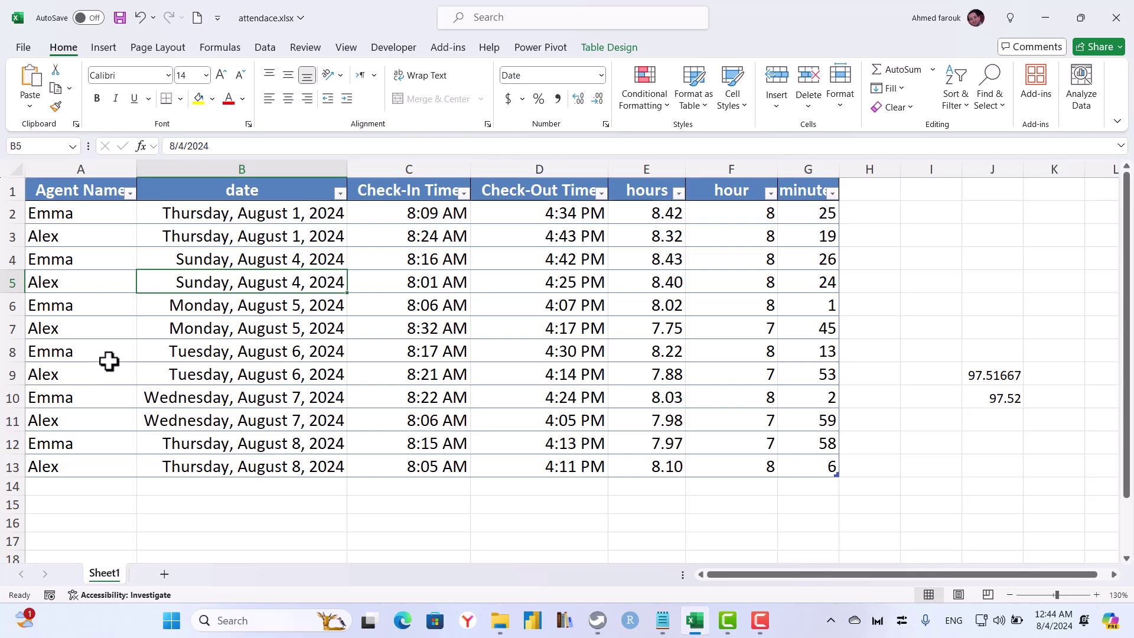
- Insert a PivotTable on a new sheet with Agent Name as rows and Sum of hours as values
left_click(105, 49)
left_click(48, 97)
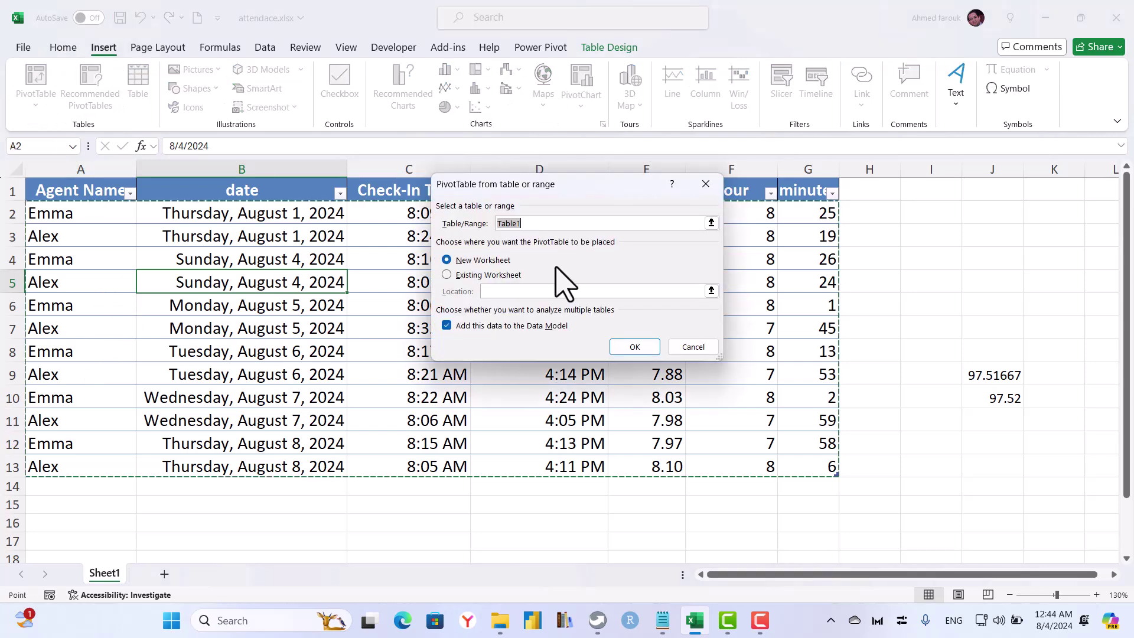
left_click(630, 348)
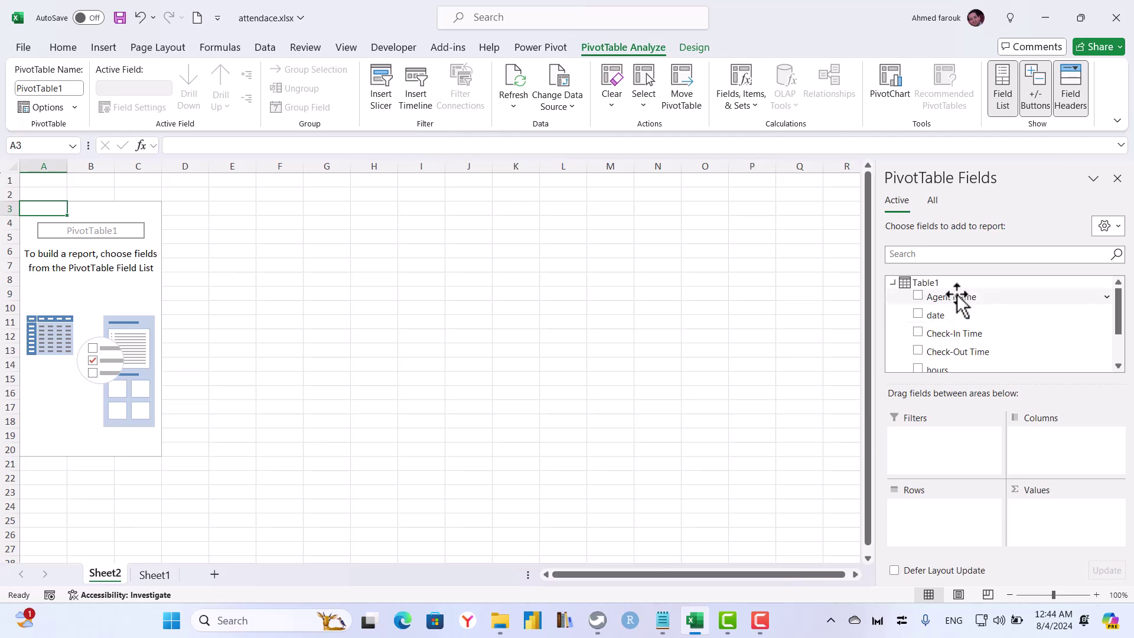
left_click_drag(956, 296, 960, 527)
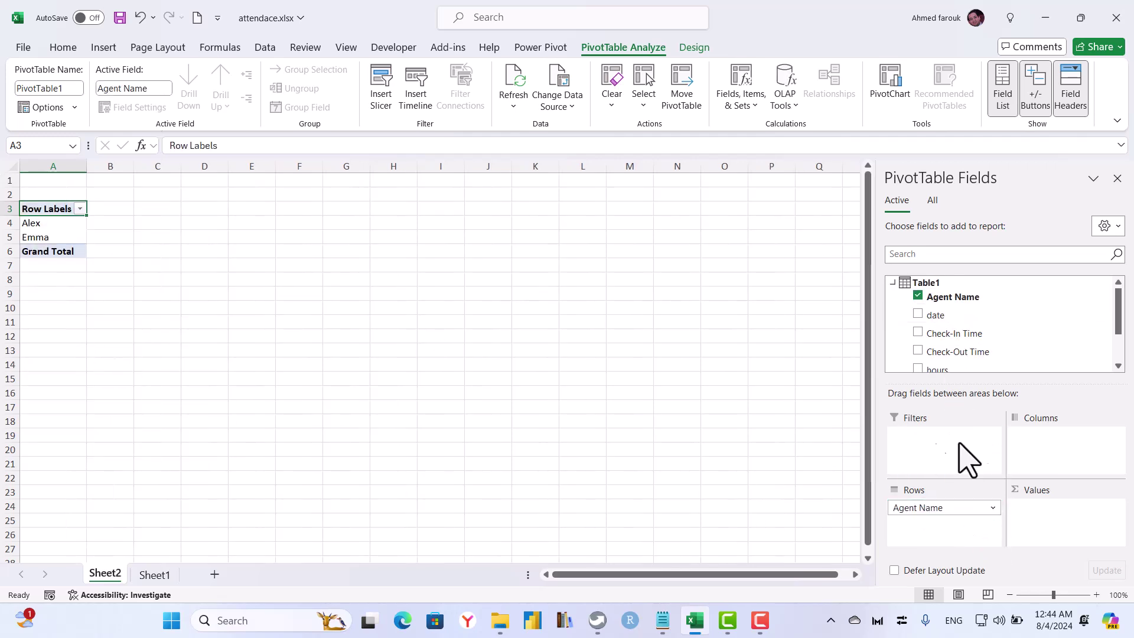
scroll(1034, 335, "down", 2)
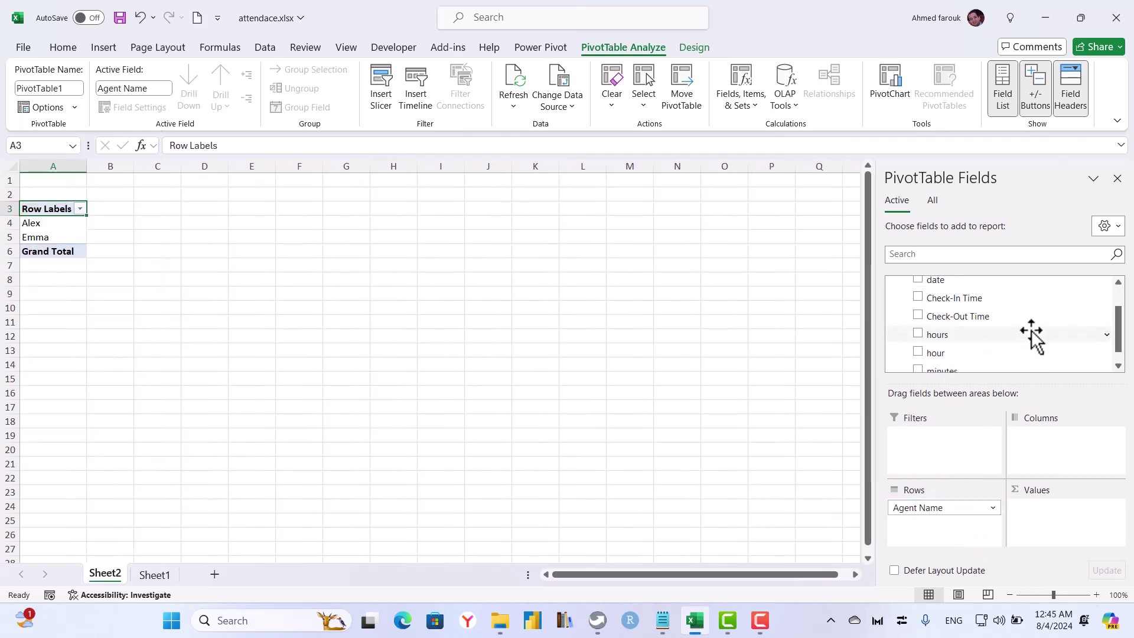
left_click_drag(960, 336, 1063, 520)
scroll(253, 300, "up", 5)
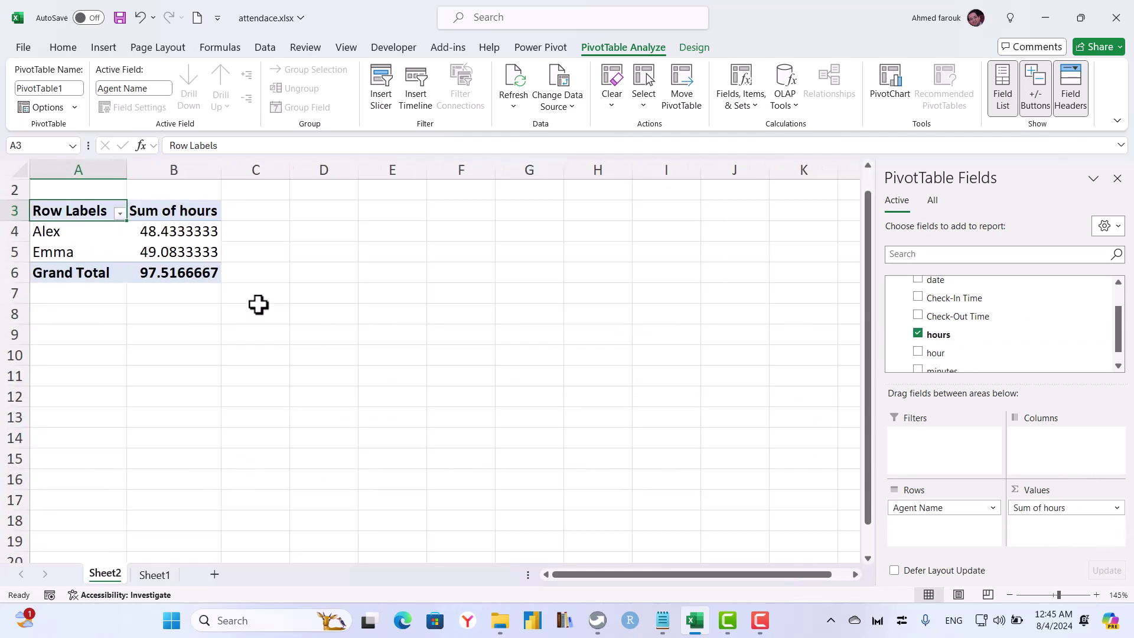